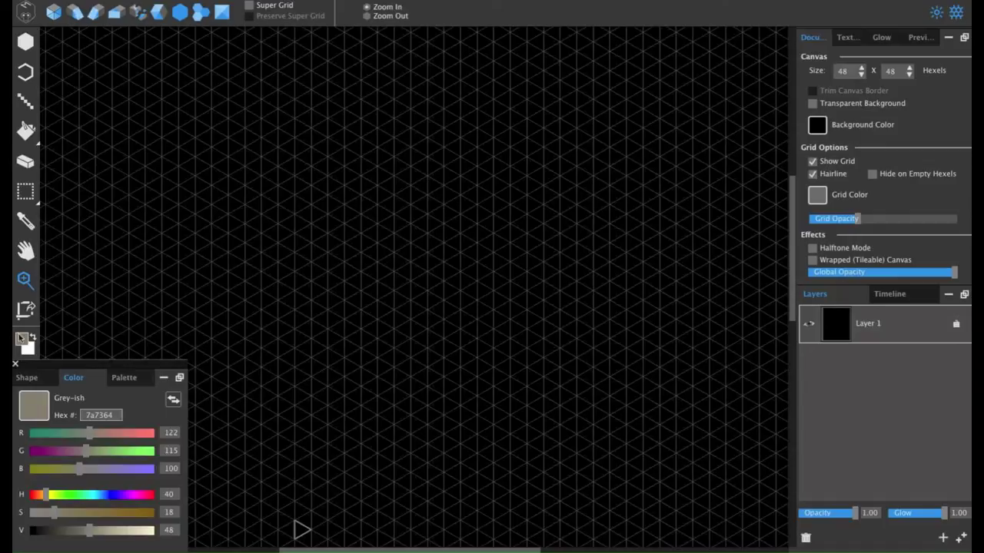
Draw a filled diamond as the head's top face near the canvas's upper edge in hex a79c88, and disable the glow effect
{"action": "left_click_drag", "start_coordinate": [90, 536], "coordinate": [111, 534]}
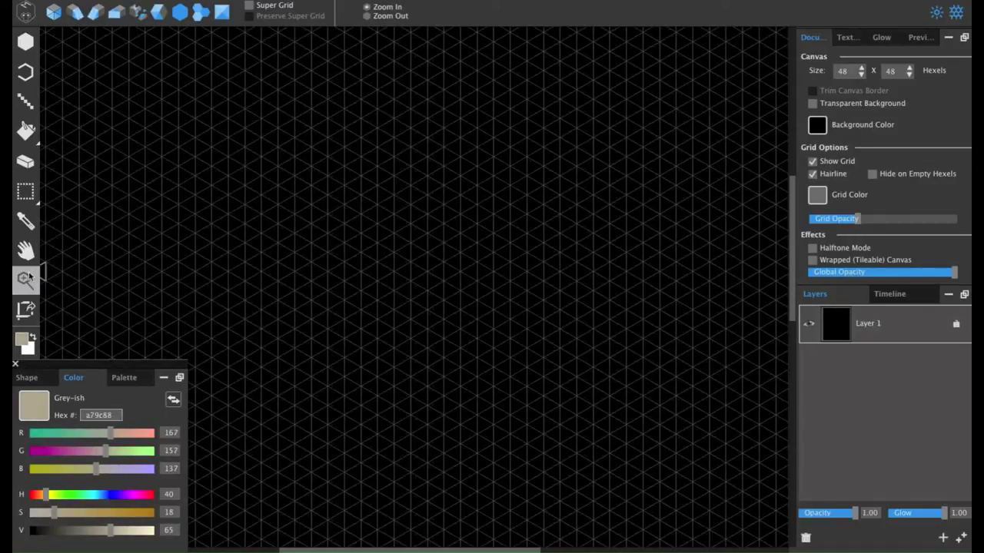
{"action": "left_click", "coordinate": [477, 213], "text": "alt"}
{"action": "left_click", "coordinate": [478, 214], "text": "alt"}
{"action": "left_click", "coordinate": [26, 102]}
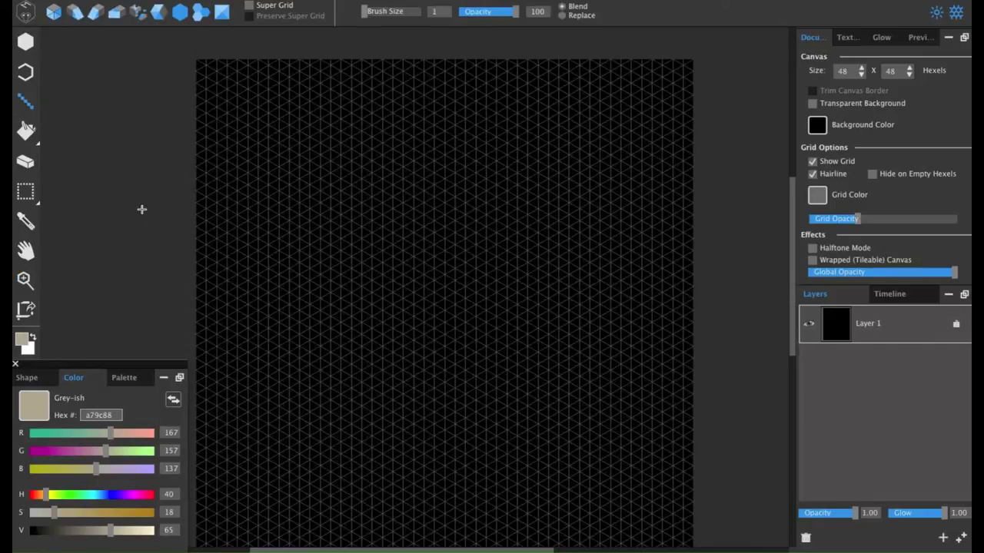
{"action": "mouse_move", "coordinate": [391, 121]}
{"action": "left_mouse_down"}
{"action": "mouse_move", "coordinate": [436, 143]}
{"action": "mouse_move", "coordinate": [479, 118]}
{"action": "mouse_move", "coordinate": [436, 93]}
{"action": "mouse_move", "coordinate": [396, 116]}
{"action": "left_mouse_up"}
{"action": "left_click", "coordinate": [25, 131]}
{"action": "left_click", "coordinate": [423, 115]}
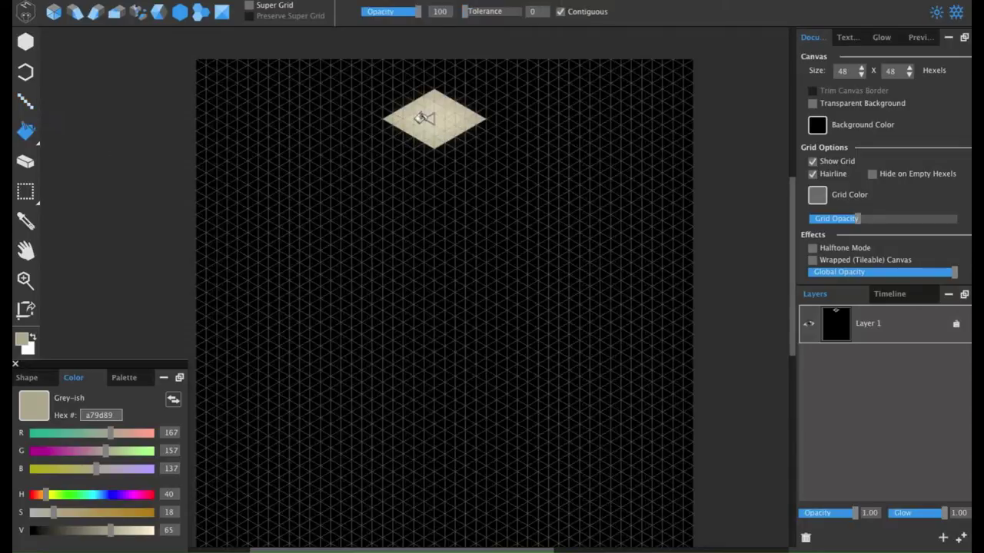
{"action": "left_click", "coordinate": [881, 36]}
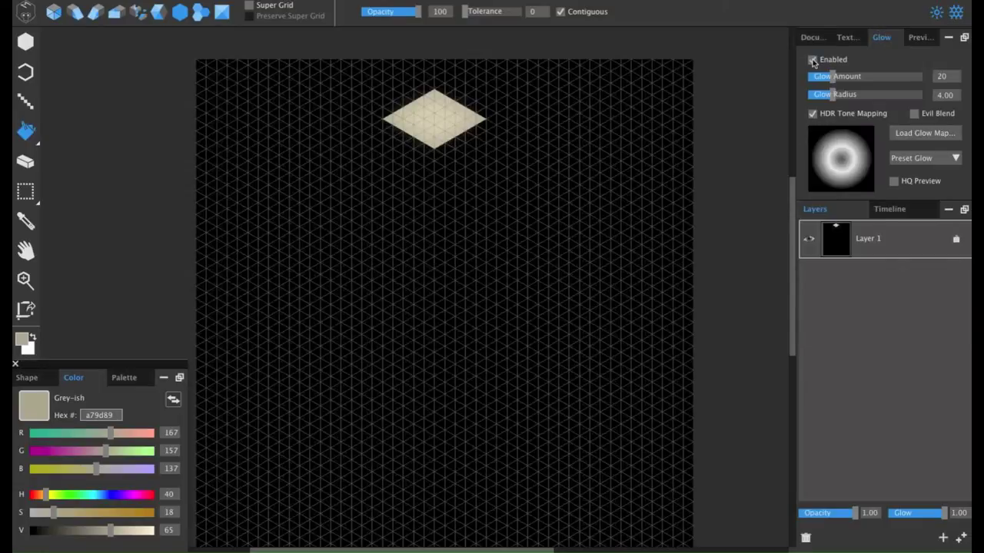
{"action": "left_click", "coordinate": [813, 60]}
Outline the head's front-left face below the diamond in a slightly darker grey-brown, hex 938a79
{"action": "key", "text": "l"}
{"action": "left_click_drag", "start_coordinate": [109, 536], "coordinate": [100, 535]}
{"action": "left_click_drag", "start_coordinate": [387, 124], "coordinate": [389, 178]}
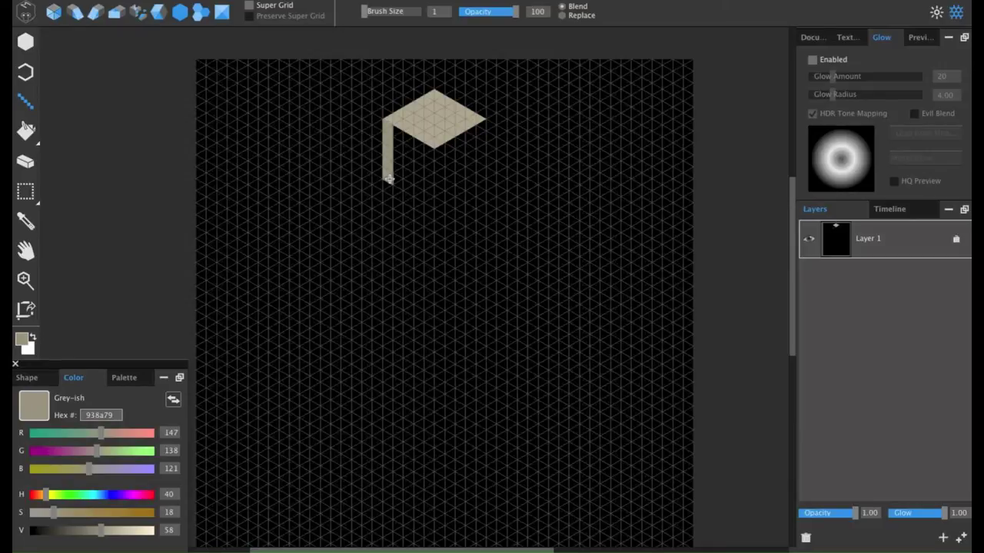
{"action": "left_click_drag", "start_coordinate": [389, 179], "coordinate": [389, 195]}
{"action": "left_click_drag", "start_coordinate": [428, 151], "coordinate": [433, 219]}
{"action": "left_click_drag", "start_coordinate": [390, 189], "coordinate": [431, 216]}
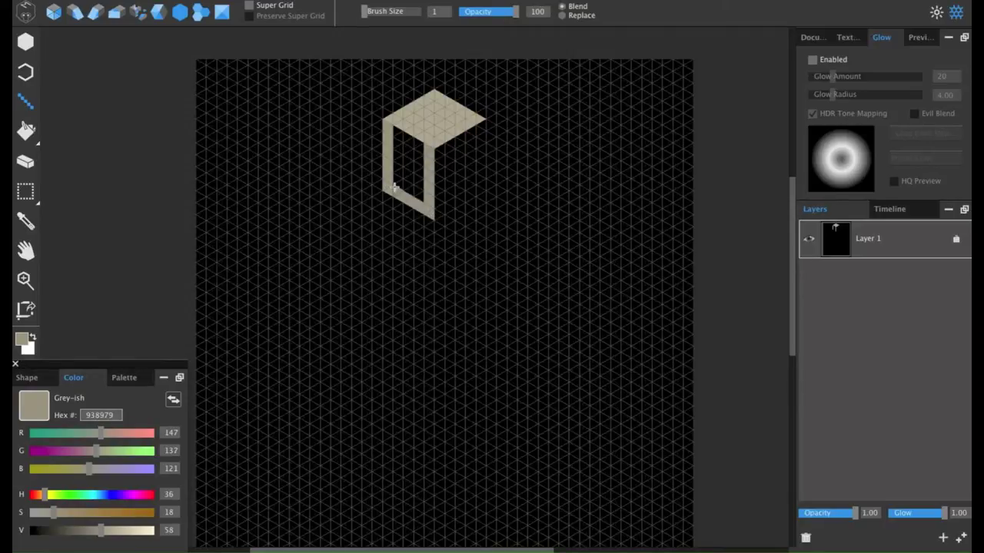
Redraw the front-left face's outline in hex 877d6f using Replace mode and fill its interior with the same colour
{"action": "left_click", "coordinate": [94, 531]}
{"action": "left_click_drag", "start_coordinate": [426, 153], "coordinate": [387, 126]}
{"action": "left_click", "coordinate": [562, 15]}
{"action": "mouse_move", "coordinate": [429, 162]}
{"action": "left_mouse_down"}
{"action": "mouse_move", "coordinate": [430, 214]}
{"action": "mouse_move", "coordinate": [389, 189]}
{"action": "left_mouse_up"}
{"action": "left_click_drag", "start_coordinate": [387, 135], "coordinate": [388, 180]}
{"action": "key", "text": "f"}
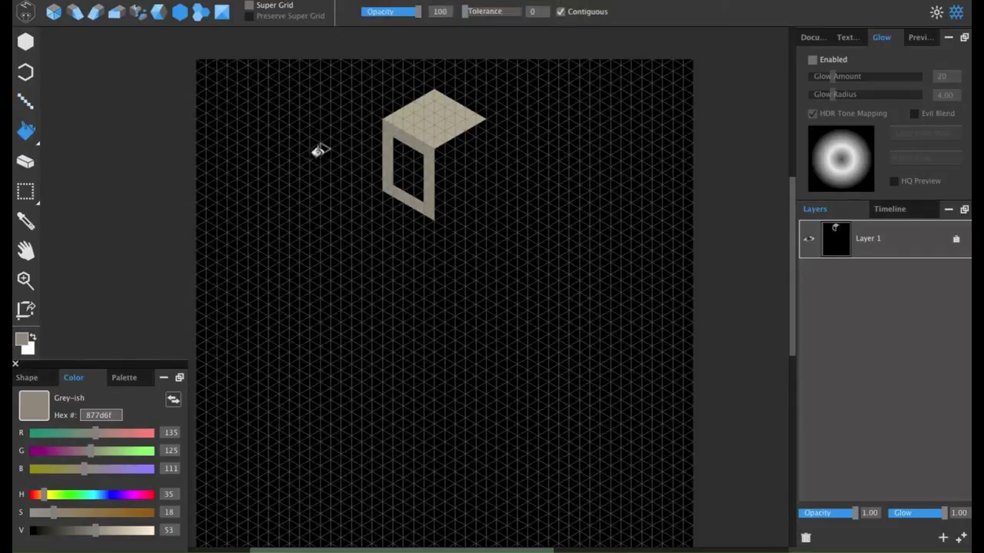
{"action": "left_click", "coordinate": [404, 164]}
Outline and fill the head's right side face in a darker grey-brown with brightness 47
{"action": "key", "text": "l"}
{"action": "left_click_drag", "start_coordinate": [95, 538], "coordinate": [89, 537]}
{"action": "mouse_move", "coordinate": [480, 121]}
{"action": "left_mouse_down"}
{"action": "mouse_move", "coordinate": [480, 194]}
{"action": "mouse_move", "coordinate": [440, 215]}
{"action": "left_mouse_up"}
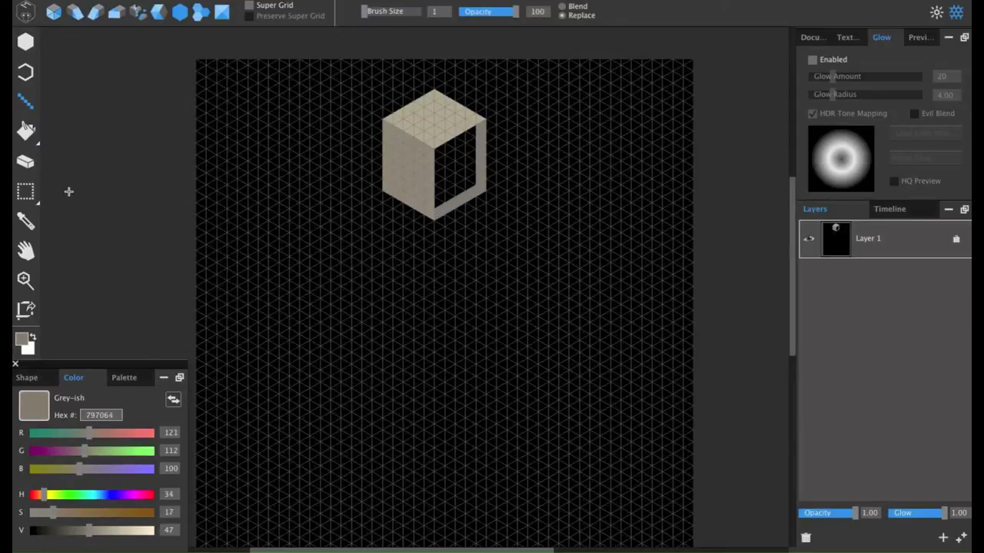
{"action": "left_click", "coordinate": [25, 130]}
{"action": "left_click", "coordinate": [441, 153]}
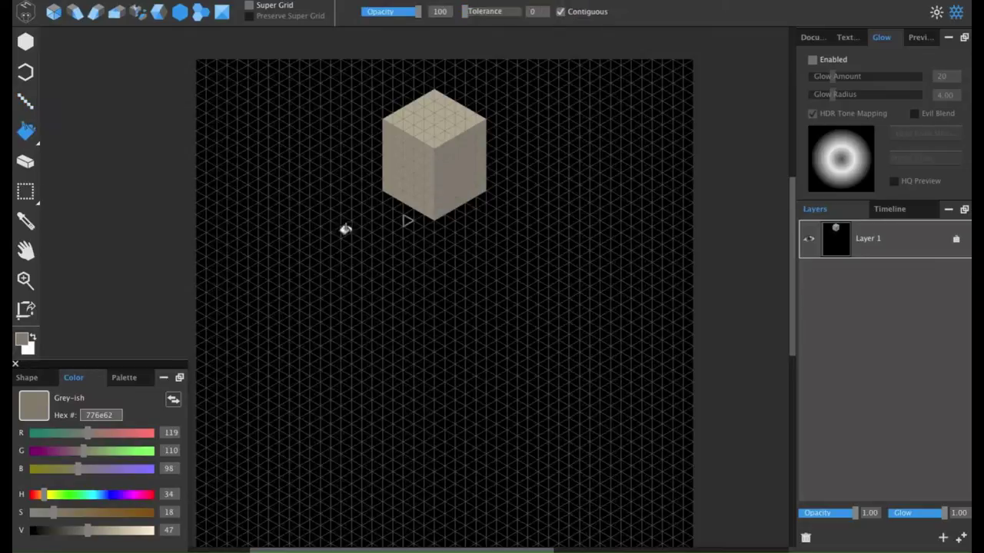
Refill the head's right side face with a darker shade at brightness 42
{"action": "left_click", "coordinate": [25, 100]}
{"action": "left_click_drag", "start_coordinate": [87, 531], "coordinate": [83, 530]}
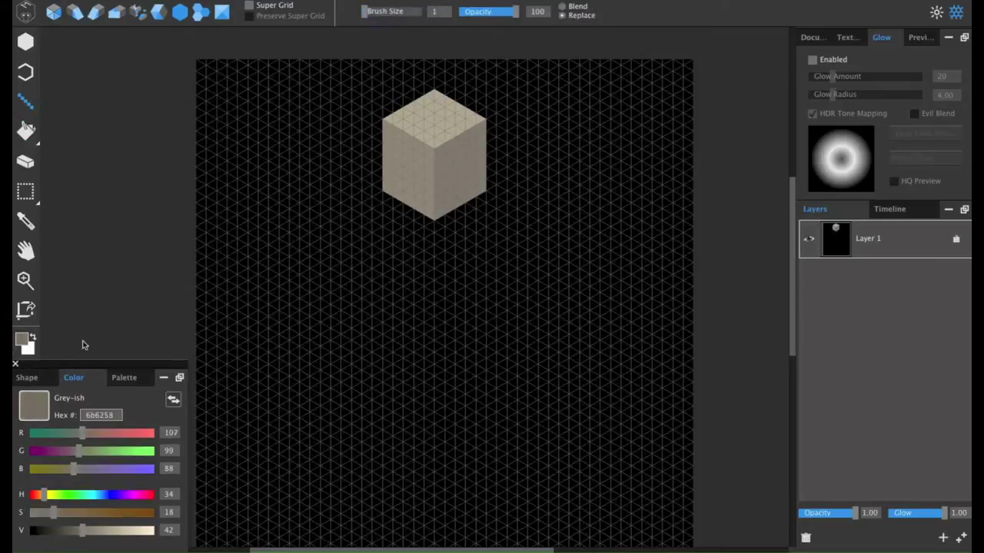
{"action": "left_click", "coordinate": [25, 131]}
{"action": "left_click", "coordinate": [461, 143]}
{"action": "left_click", "coordinate": [463, 145]}
{"action": "left_click", "coordinate": [22, 100]}
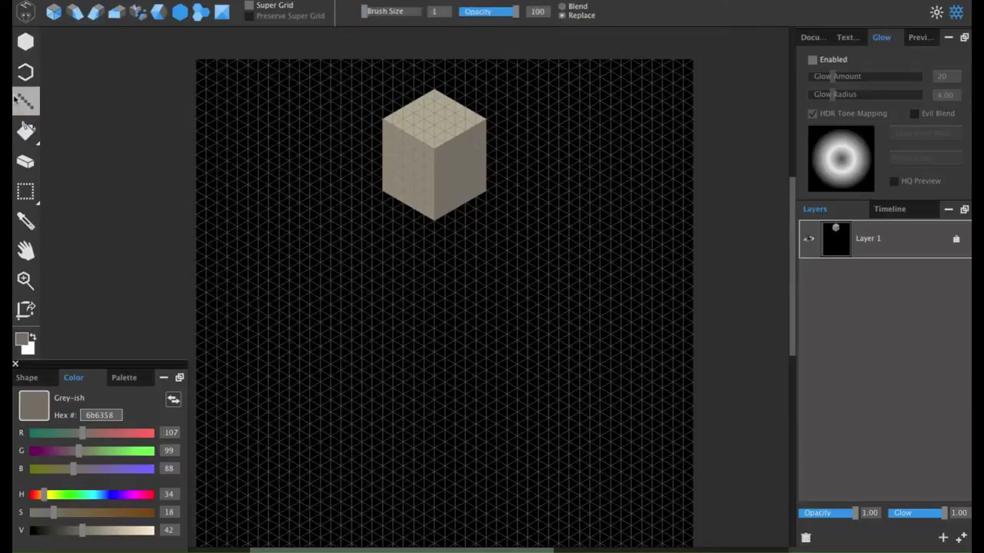
Set the grid colour to black, hex 000000
{"action": "left_click", "coordinate": [813, 36]}
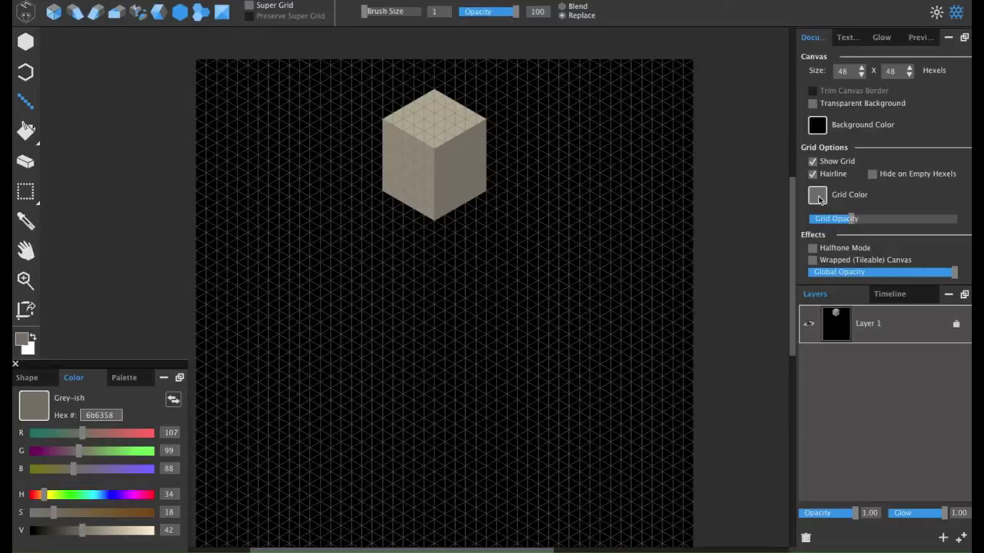
{"action": "left_click", "coordinate": [817, 195]}
{"action": "left_click_drag", "start_coordinate": [400, 308], "coordinate": [401, 393]}
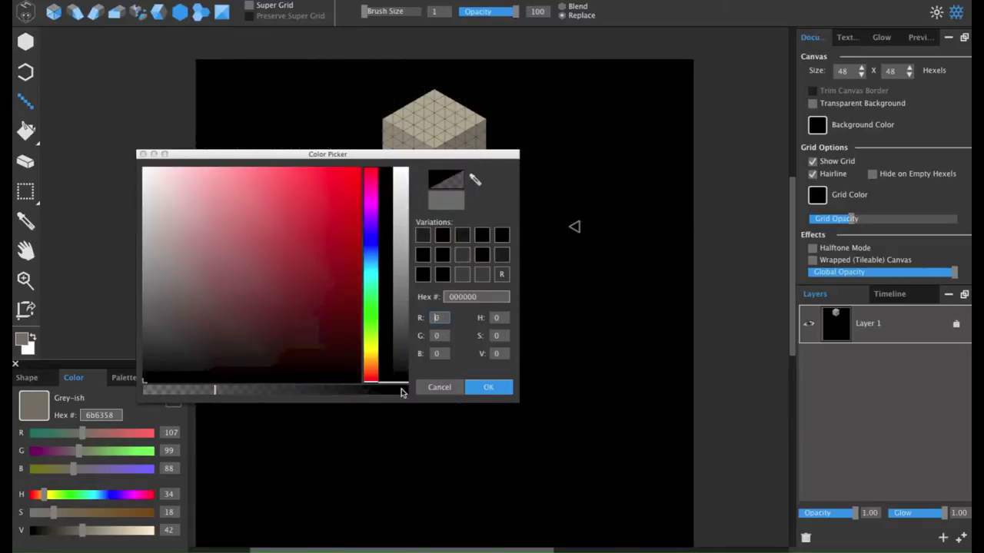
{"action": "left_click", "coordinate": [490, 387]}
Set the canvas background to a muted green with hue 141 and saturation 18
{"action": "left_click", "coordinate": [819, 131]}
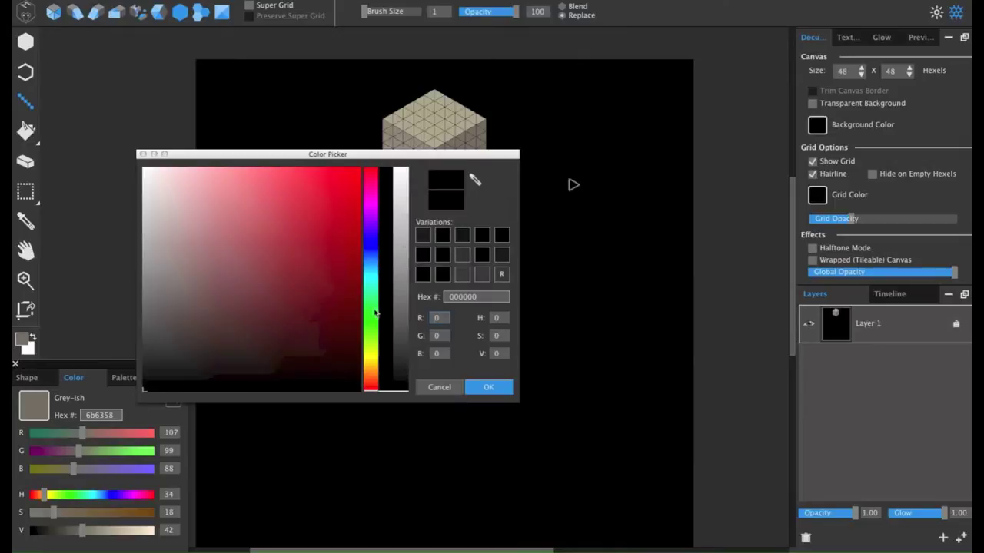
{"action": "left_click_drag", "start_coordinate": [375, 312], "coordinate": [372, 307]}
{"action": "left_click", "coordinate": [395, 326]}
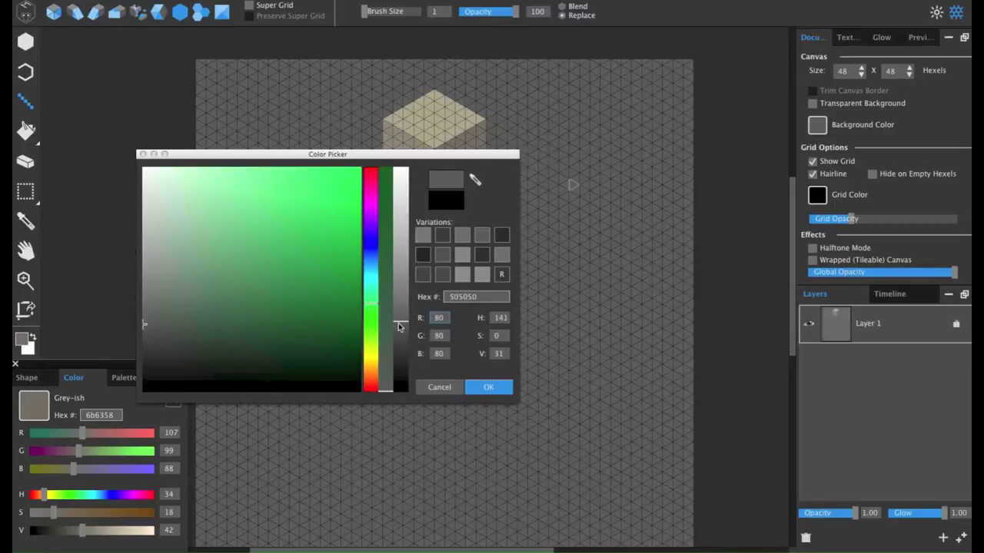
{"action": "mouse_move", "coordinate": [387, 307]}
{"action": "left_mouse_down"}
{"action": "mouse_move", "coordinate": [388, 356]}
{"action": "mouse_move", "coordinate": [398, 302]}
{"action": "left_mouse_up"}
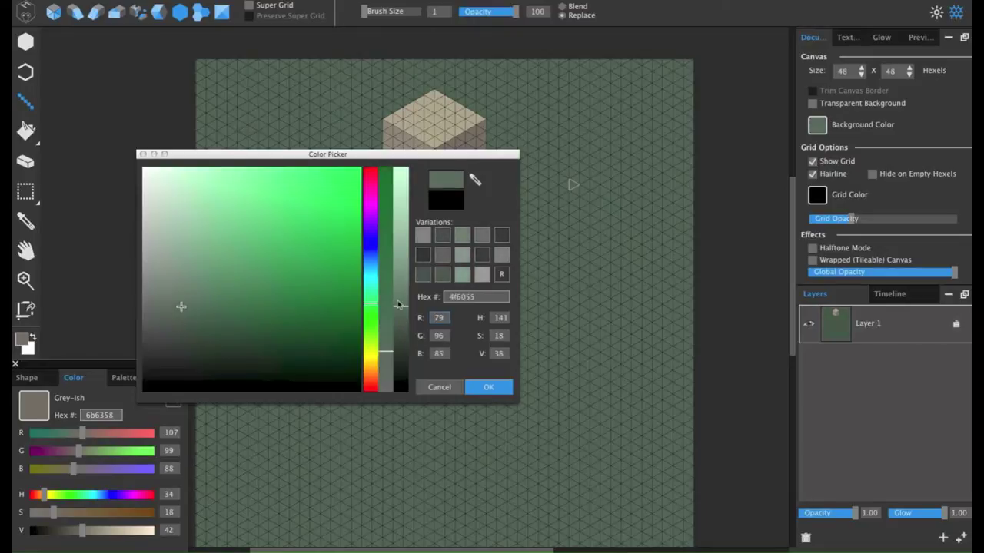
{"action": "left_click", "coordinate": [487, 386]}
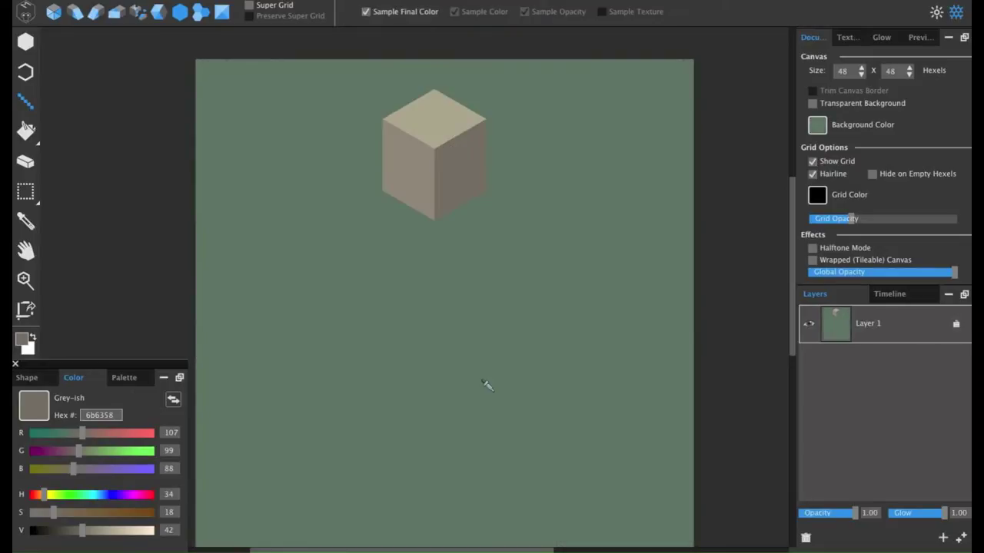
Draw a protruding block nose on the front face using 5d4f3c for its top, 4c3f31 for its left side and 372d23 for its right
{"action": "mouse_move", "coordinate": [65, 514]}
{"action": "left_mouse_down"}
{"action": "mouse_move", "coordinate": [83, 515]}
{"action": "mouse_move", "coordinate": [81, 533]}
{"action": "mouse_move", "coordinate": [73, 515]}
{"action": "left_mouse_up"}
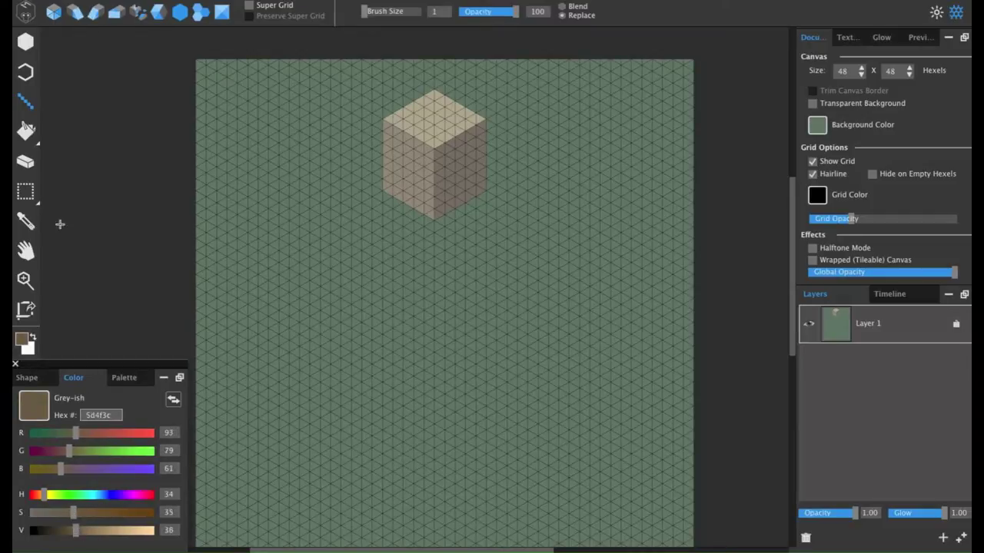
{"action": "left_click", "coordinate": [400, 182], "text": "alt"}
{"action": "left_click", "coordinate": [402, 185]}
{"action": "left_click_drag", "start_coordinate": [75, 532], "coordinate": [68, 531]}
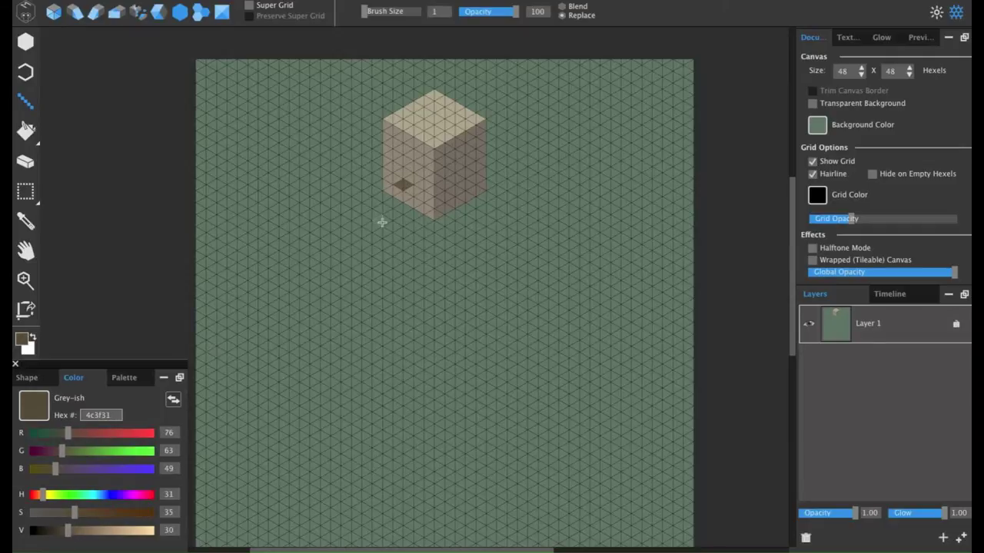
{"action": "left_click_drag", "start_coordinate": [398, 186], "coordinate": [399, 209]}
{"action": "left_click_drag", "start_coordinate": [68, 532], "coordinate": [61, 531]}
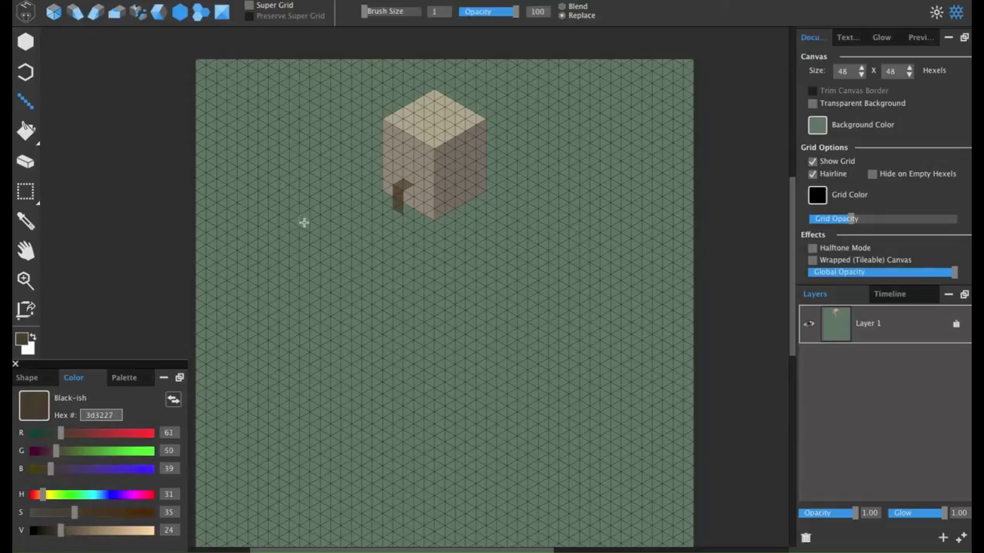
{"action": "left_click_drag", "start_coordinate": [408, 189], "coordinate": [408, 212]}
{"action": "left_click_drag", "start_coordinate": [60, 530], "coordinate": [57, 530]}
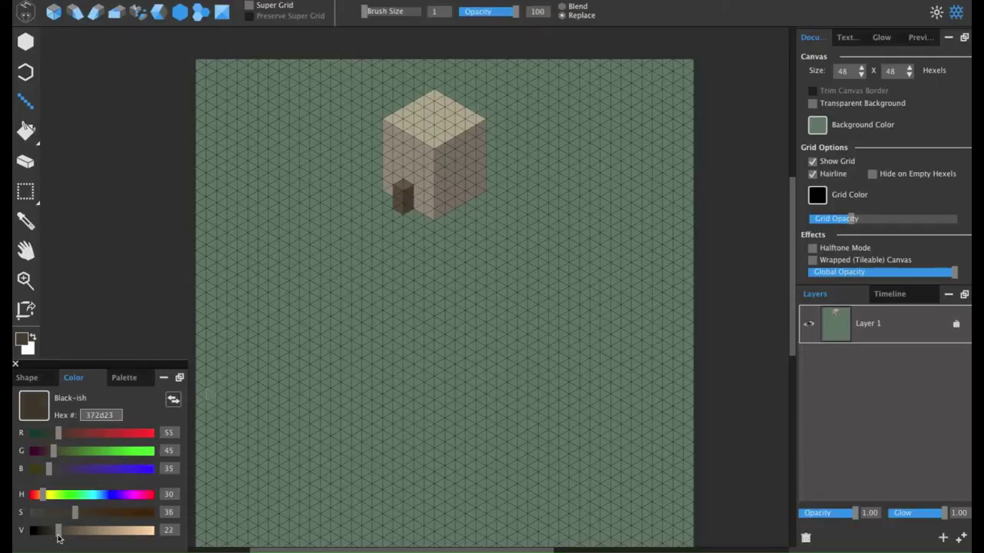
{"action": "left_click_drag", "start_coordinate": [407, 189], "coordinate": [407, 207]}
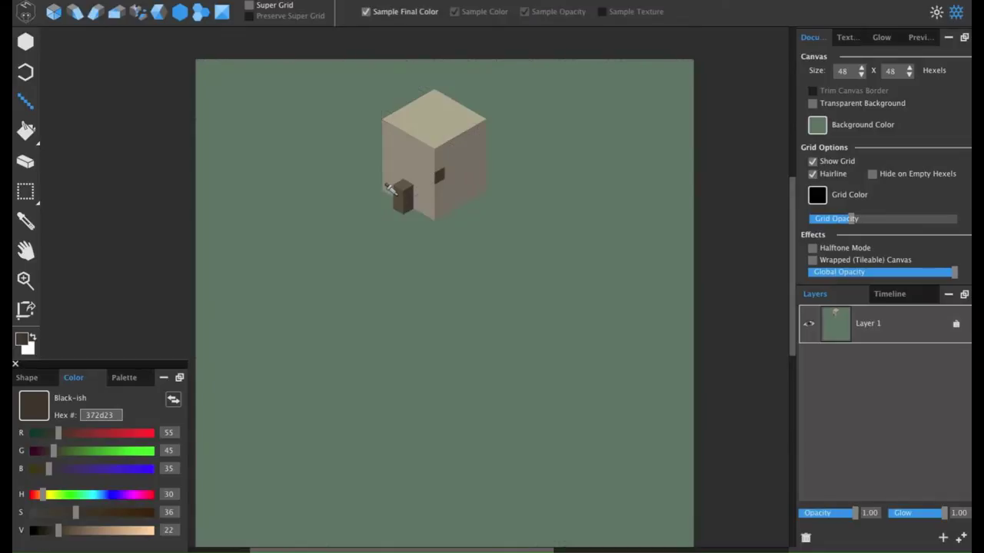
Draw a brow band across the front face in the nose's left-side brown, 4c3f31, and paint two black eyes beneath it
{"action": "left_click", "coordinate": [397, 193], "text": "alt"}
{"action": "left_click_drag", "start_coordinate": [429, 177], "coordinate": [384, 148]}
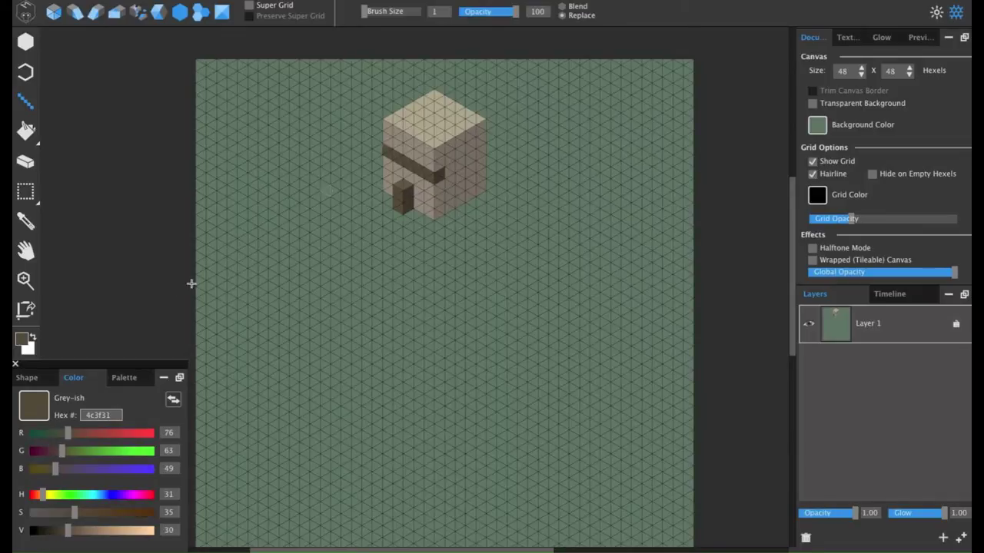
{"action": "left_click", "coordinate": [39, 530]}
{"action": "left_click_drag", "start_coordinate": [40, 531], "coordinate": [33, 530]}
{"action": "left_click", "coordinate": [418, 183]}
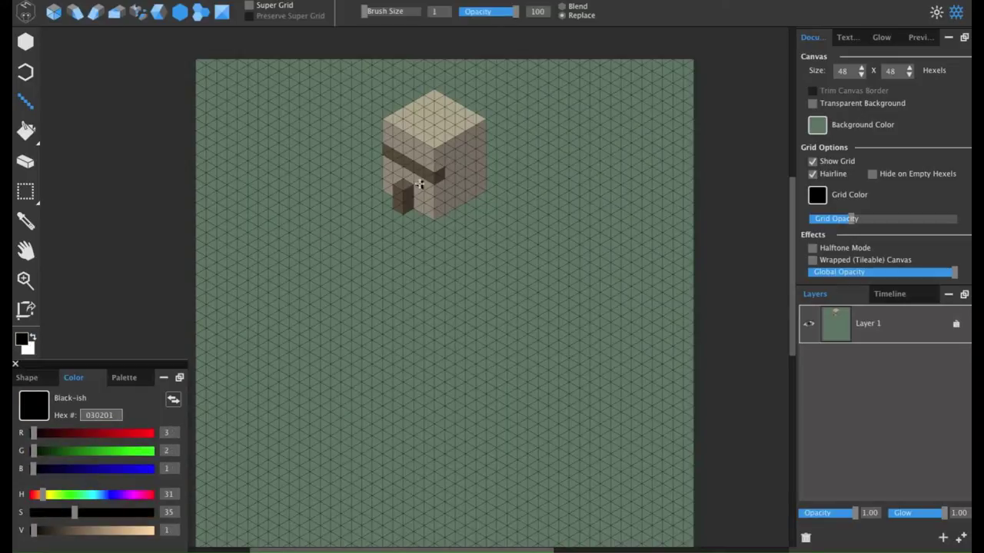
{"action": "left_click", "coordinate": [397, 172]}
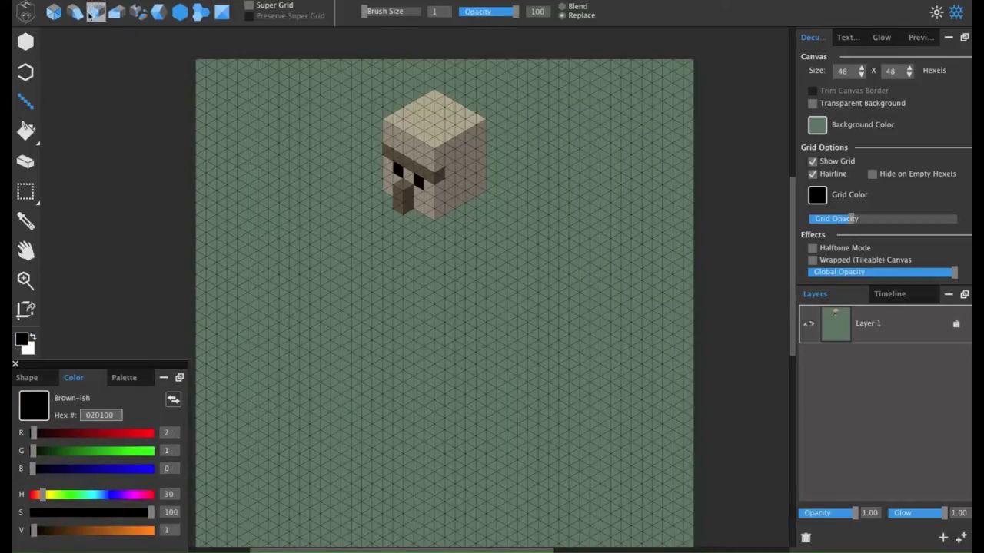
Paint a dark red pupil over half of each black eye, using hex 850100
{"action": "left_click", "coordinate": [132, 432]}
{"action": "left_click", "coordinate": [420, 182]}
{"action": "left_click_drag", "start_coordinate": [115, 435], "coordinate": [105, 433]}
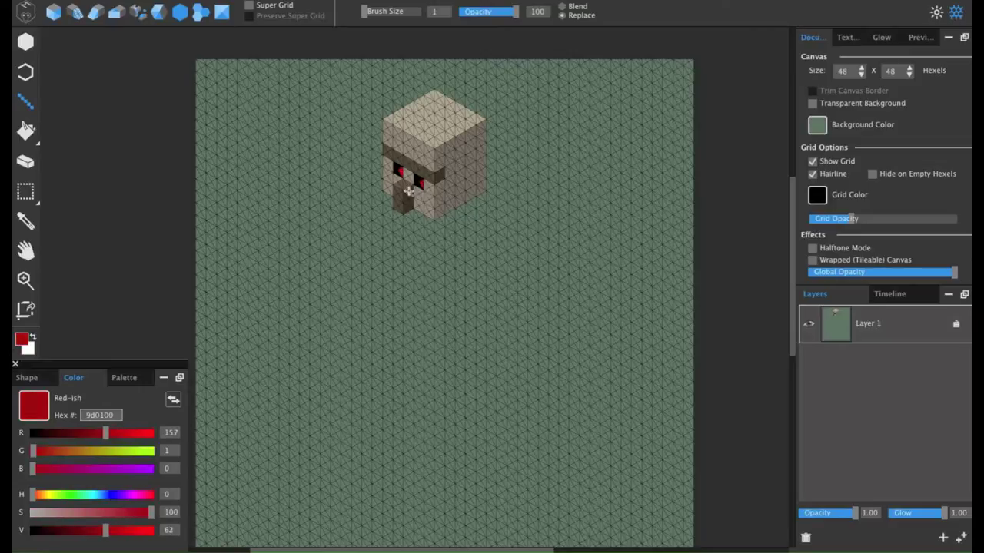
{"action": "left_click", "coordinate": [94, 433]}
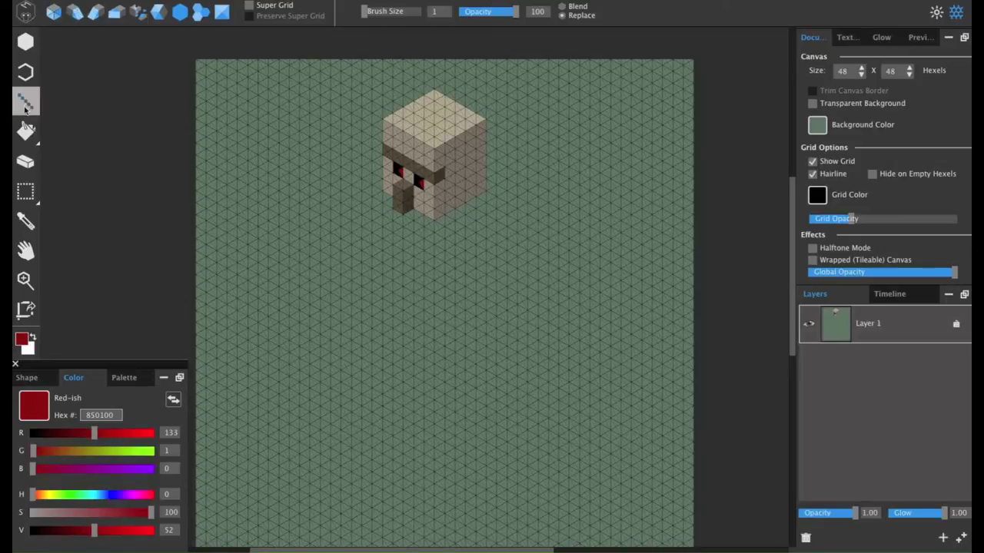
Draw and fill the tops of both shoulders behind the head in the head's top colour, a79d89
{"action": "key", "text": "alt"}
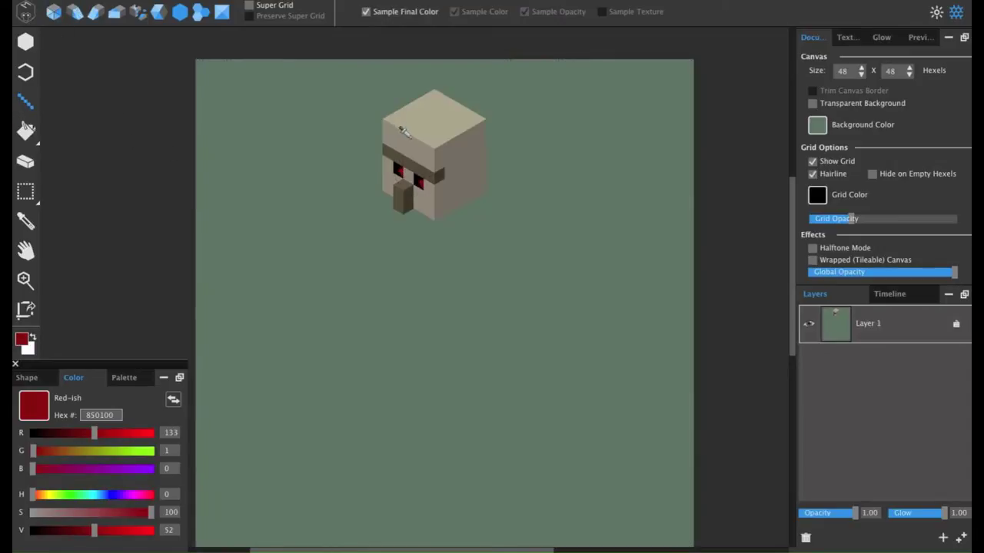
{"action": "left_click", "coordinate": [454, 184], "text": "alt"}
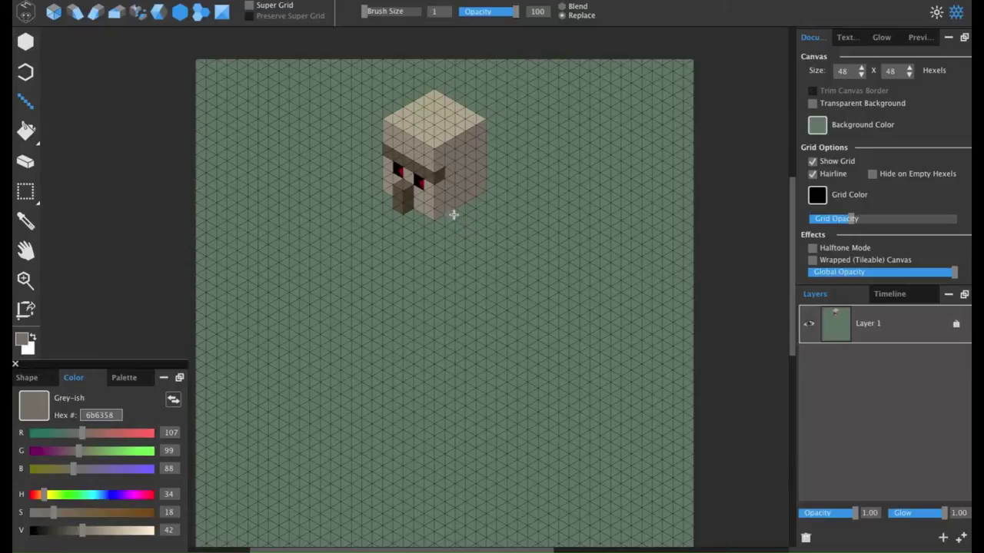
{"action": "left_click", "coordinate": [430, 126], "text": "alt"}
{"action": "left_click_drag", "start_coordinate": [455, 217], "coordinate": [492, 235]}
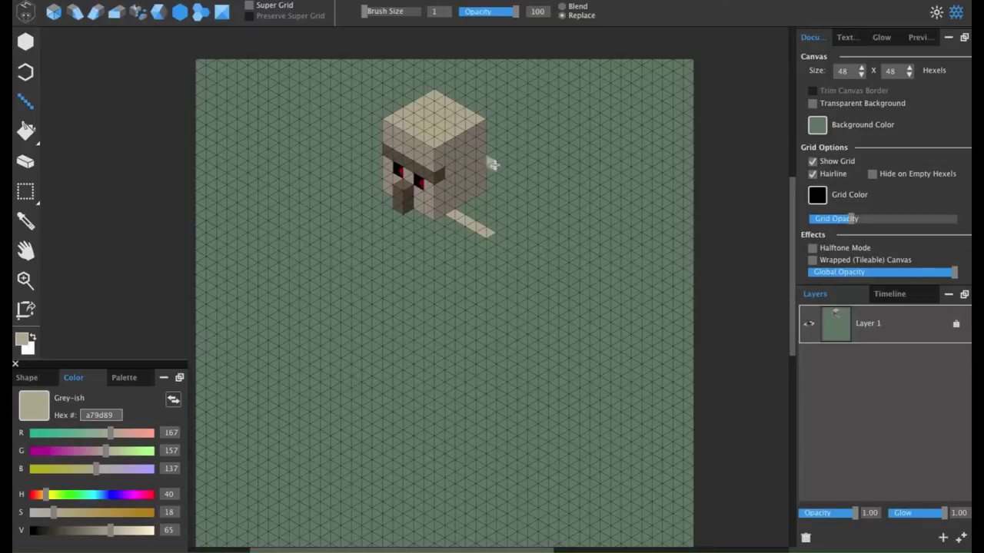
{"action": "mouse_move", "coordinate": [487, 169]}
{"action": "left_mouse_down"}
{"action": "mouse_move", "coordinate": [544, 203]}
{"action": "mouse_move", "coordinate": [497, 226]}
{"action": "left_mouse_up"}
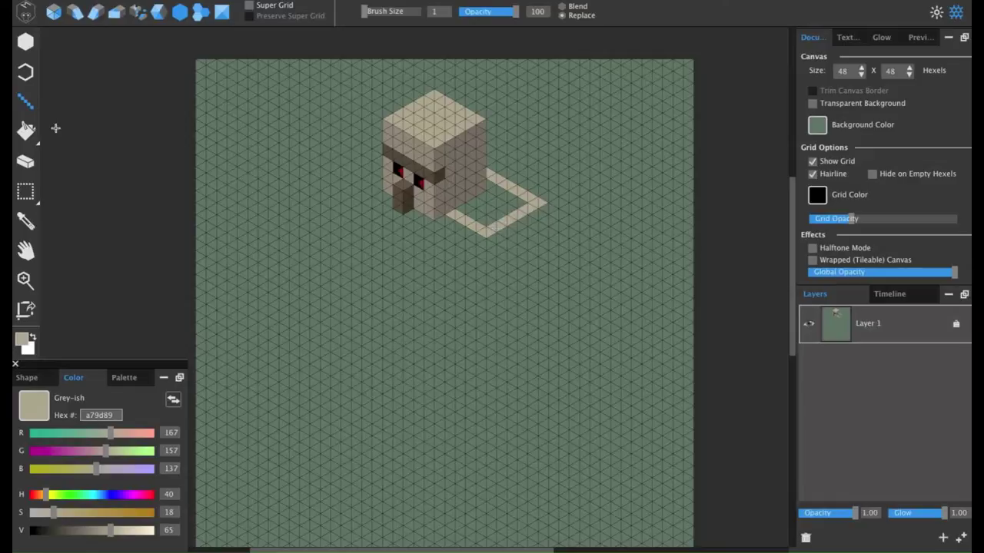
{"action": "left_click", "coordinate": [25, 131]}
{"action": "left_click", "coordinate": [458, 201]}
{"action": "left_click", "coordinate": [25, 101]}
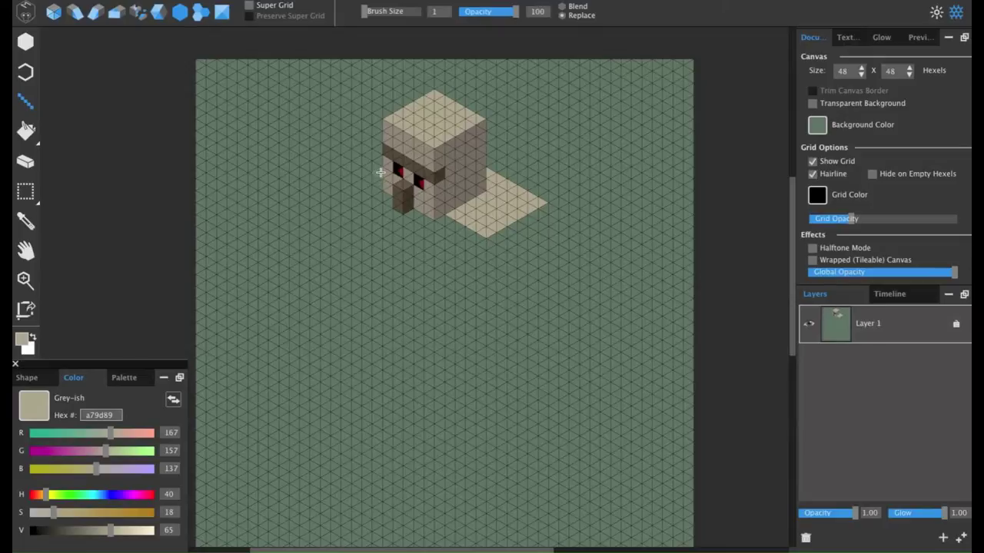
{"action": "mouse_move", "coordinate": [373, 168]}
{"action": "left_mouse_down"}
{"action": "mouse_move", "coordinate": [360, 160]}
{"action": "mouse_move", "coordinate": [369, 157]}
{"action": "left_mouse_up"}
Outline and fill the torso's front face below the head and shoulders in the head's front colour, 877d6f
{"action": "left_click", "coordinate": [388, 147], "text": "alt"}
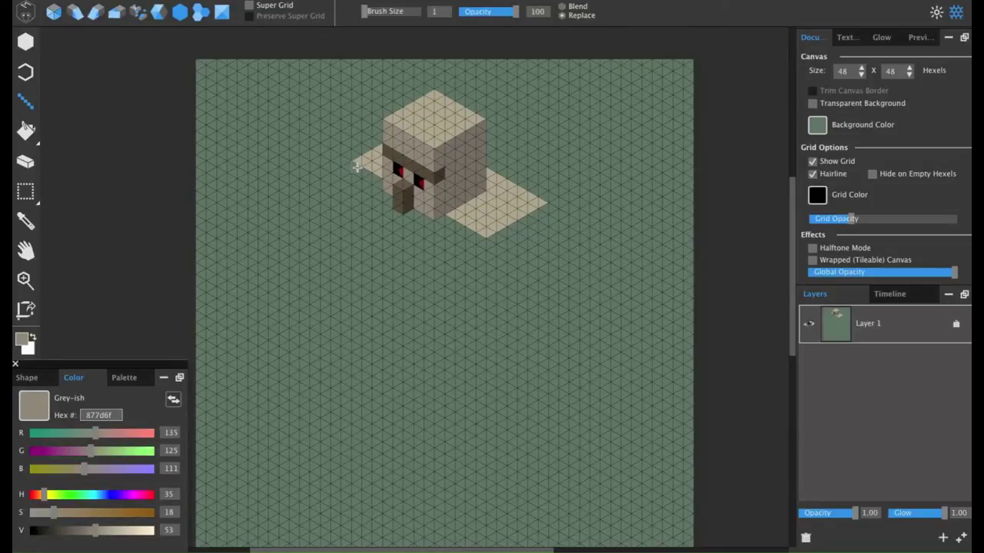
{"action": "left_click_drag", "start_coordinate": [358, 175], "coordinate": [358, 262]}
{"action": "mouse_move", "coordinate": [481, 238]}
{"action": "left_mouse_down"}
{"action": "mouse_move", "coordinate": [482, 331]}
{"action": "mouse_move", "coordinate": [358, 256]}
{"action": "left_mouse_up"}
{"action": "left_click", "coordinate": [25, 132]}
{"action": "left_click", "coordinate": [435, 253]}
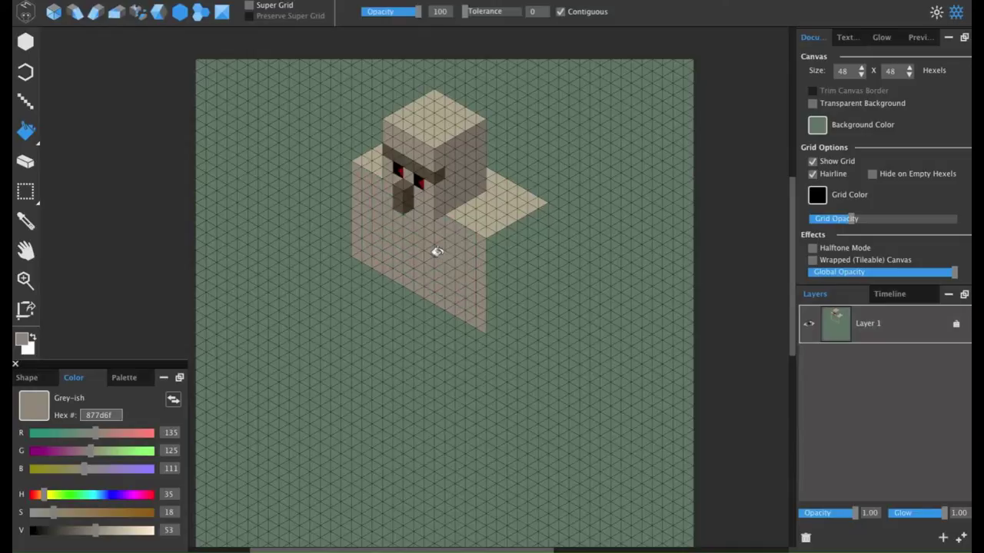
{"action": "left_click", "coordinate": [25, 101]}
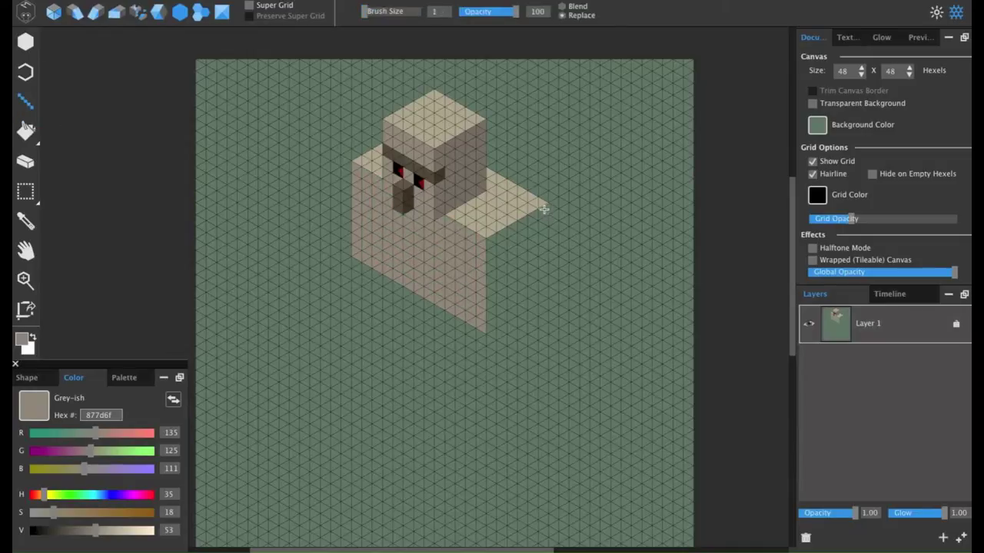
Outline and fill the torso's side face below the shoulder in the head's side colour, 6b6358
{"action": "left_click", "coordinate": [454, 182], "text": "alt"}
{"action": "mouse_move", "coordinate": [544, 211]}
{"action": "left_mouse_down"}
{"action": "mouse_move", "coordinate": [545, 294]}
{"action": "mouse_move", "coordinate": [486, 329]}
{"action": "left_mouse_up"}
{"action": "left_click", "coordinate": [26, 132]}
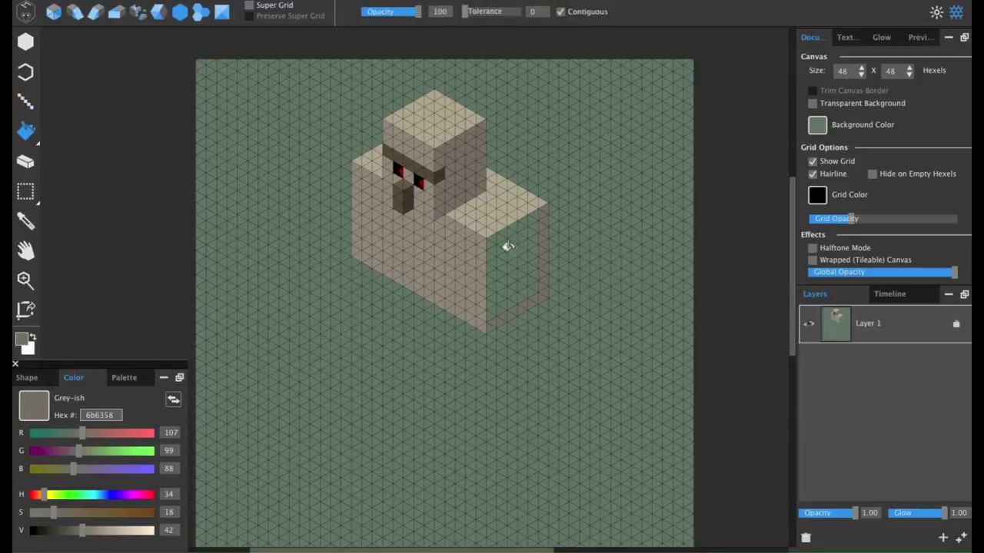
Draw the waist under the torso, using 7a7164 for the front face and 625a50 for the side face
{"action": "left_click", "coordinate": [26, 102]}
{"action": "scroll", "coordinate": [162, 246], "scroll_direction": "down", "scroll_amount": 2}
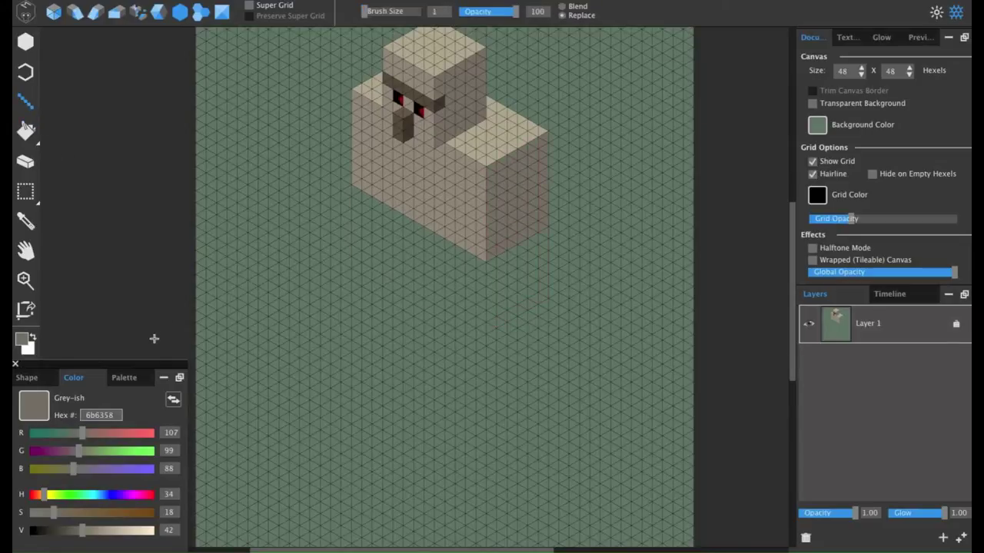
{"action": "left_click", "coordinate": [390, 180], "text": "alt"}
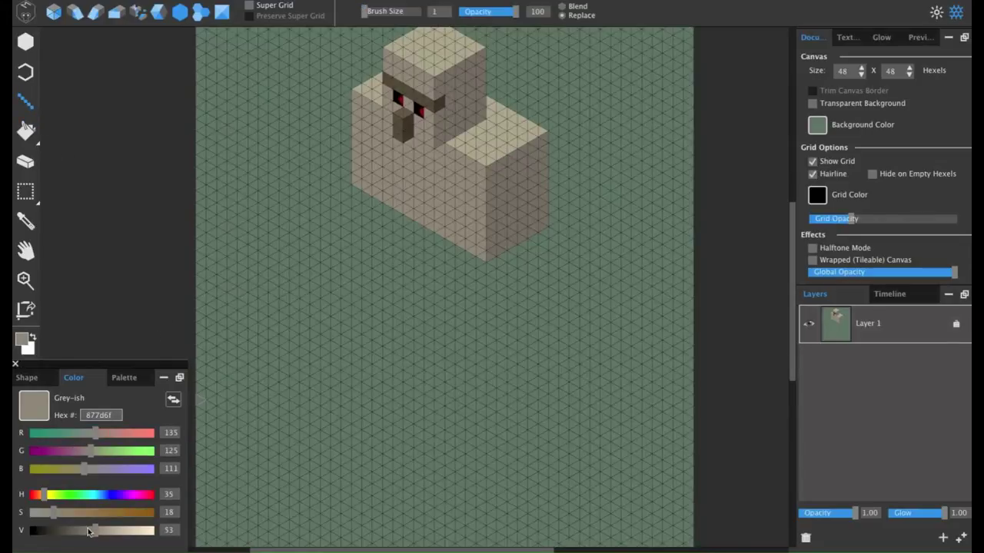
{"action": "left_click_drag", "start_coordinate": [93, 530], "coordinate": [89, 530]}
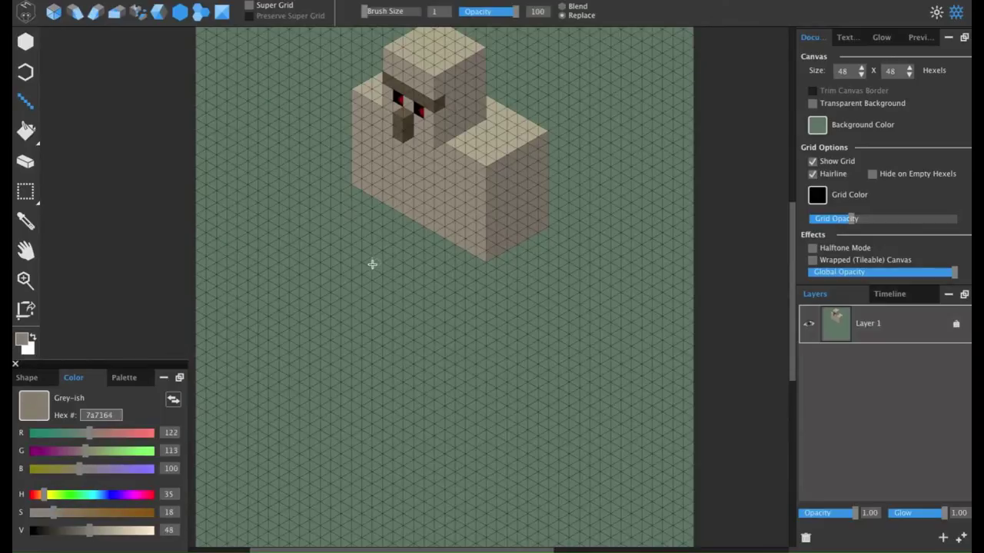
{"action": "mouse_move", "coordinate": [391, 216]}
{"action": "left_mouse_down"}
{"action": "mouse_move", "coordinate": [444, 244]}
{"action": "mouse_move", "coordinate": [451, 263]}
{"action": "left_mouse_up"}
{"action": "left_click", "coordinate": [502, 213], "text": "alt"}
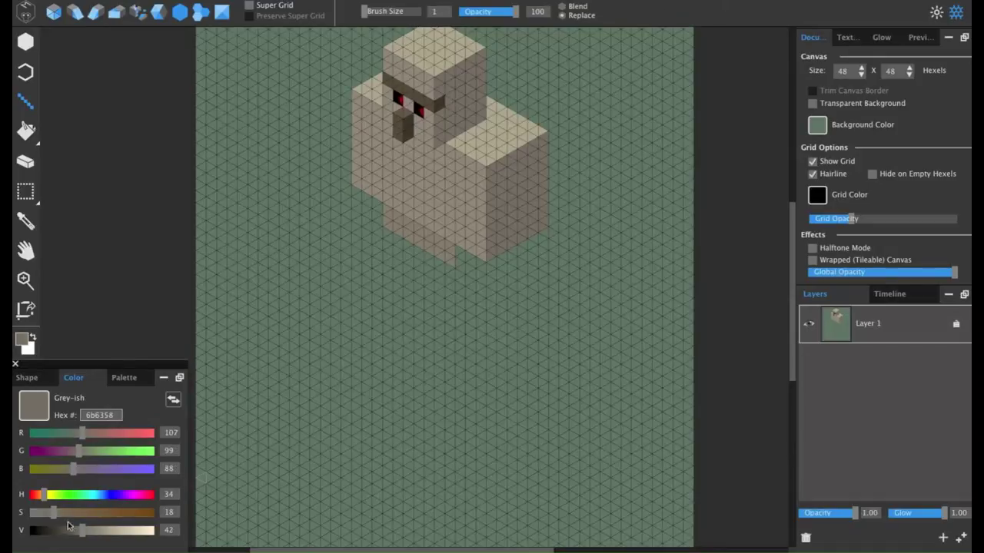
{"action": "left_click_drag", "start_coordinate": [81, 536], "coordinate": [78, 535]}
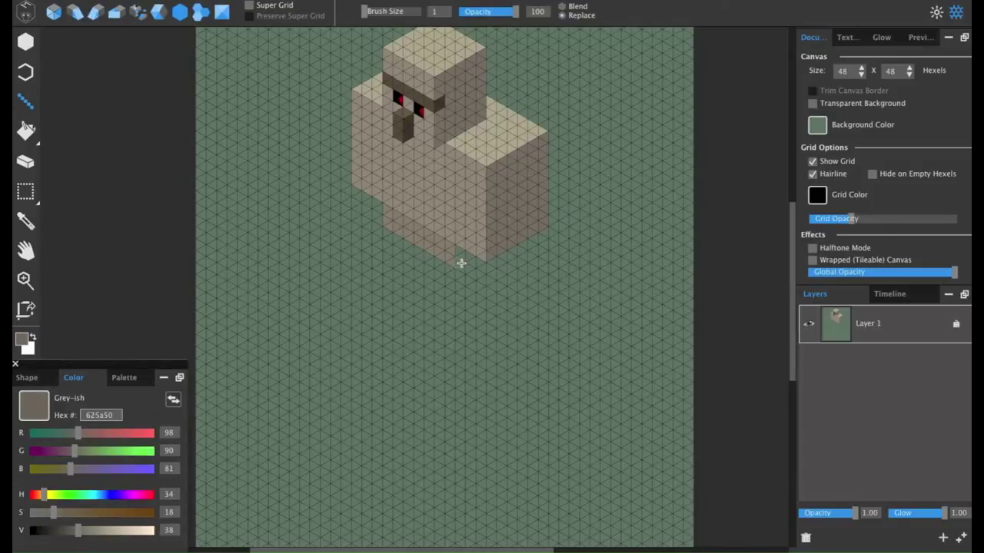
{"action": "left_click_drag", "start_coordinate": [465, 260], "coordinate": [462, 248]}
Draw the front faces of both legs below the waist in the torso's front colour, 877d6f
{"action": "left_click", "coordinate": [375, 168], "text": "alt"}
{"action": "mouse_move", "coordinate": [378, 215]}
{"action": "left_mouse_down"}
{"action": "mouse_move", "coordinate": [380, 250]}
{"action": "mouse_move", "coordinate": [400, 242]}
{"action": "mouse_move", "coordinate": [395, 251]}
{"action": "mouse_move", "coordinate": [389, 236]}
{"action": "mouse_move", "coordinate": [388, 275]}
{"action": "left_mouse_up"}
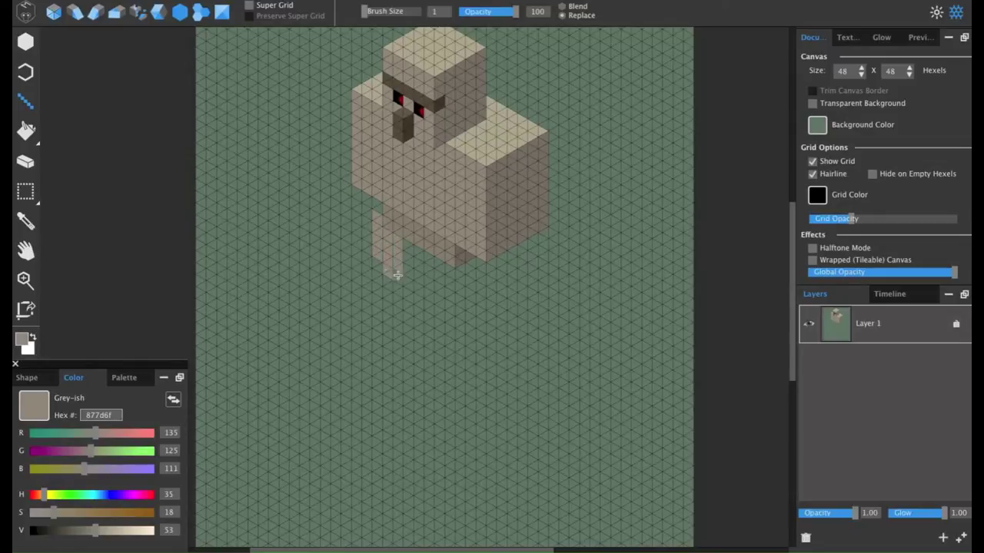
{"action": "mouse_move", "coordinate": [446, 265]}
{"action": "left_mouse_down"}
{"action": "mouse_move", "coordinate": [450, 308]}
{"action": "mouse_move", "coordinate": [460, 275]}
{"action": "mouse_move", "coordinate": [462, 316]}
{"action": "left_mouse_up"}
{"action": "left_click_drag", "start_coordinate": [467, 275], "coordinate": [471, 331]}
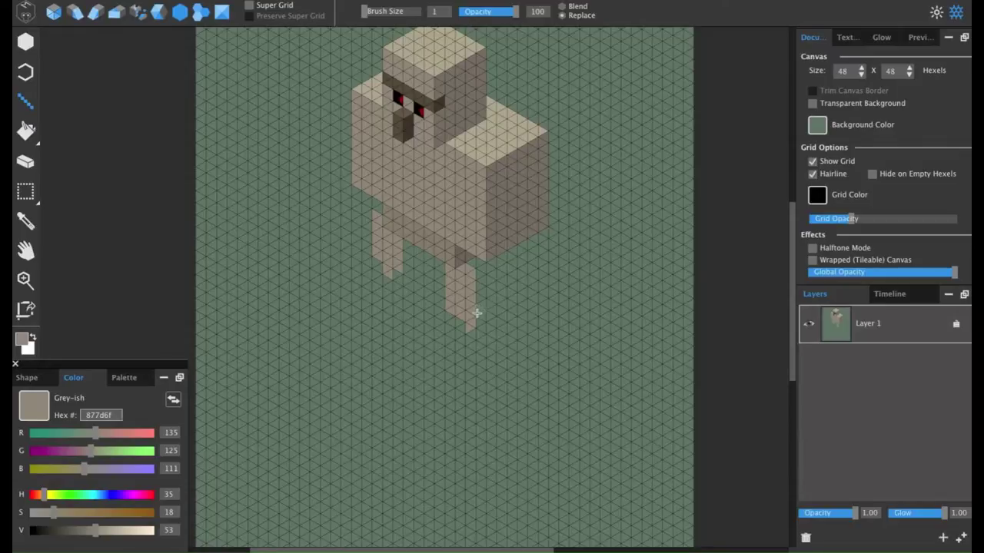
{"action": "mouse_move", "coordinate": [472, 371]}
{"action": "left_mouse_down"}
{"action": "mouse_move", "coordinate": [468, 378]}
{"action": "mouse_move", "coordinate": [468, 325]}
{"action": "mouse_move", "coordinate": [461, 338]}
{"action": "mouse_move", "coordinate": [460, 314]}
{"action": "mouse_move", "coordinate": [450, 310]}
{"action": "left_mouse_up"}
{"action": "mouse_move", "coordinate": [398, 339]}
{"action": "left_mouse_down"}
{"action": "mouse_move", "coordinate": [393, 257]}
{"action": "mouse_move", "coordinate": [395, 325]}
{"action": "mouse_move", "coordinate": [389, 333]}
{"action": "mouse_move", "coordinate": [385, 268]}
{"action": "mouse_move", "coordinate": [378, 330]}
{"action": "mouse_move", "coordinate": [378, 259]}
{"action": "left_mouse_up"}
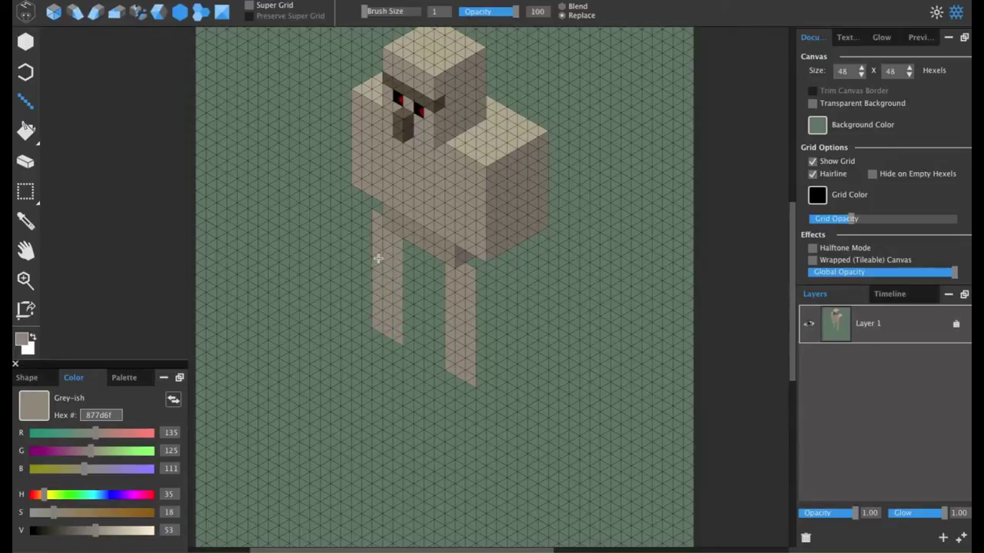
Shift the far leg's front face one column inward by erasing its outer column and adding an inner column in 877d6f
{"action": "left_click", "coordinate": [490, 193], "text": "alt"}
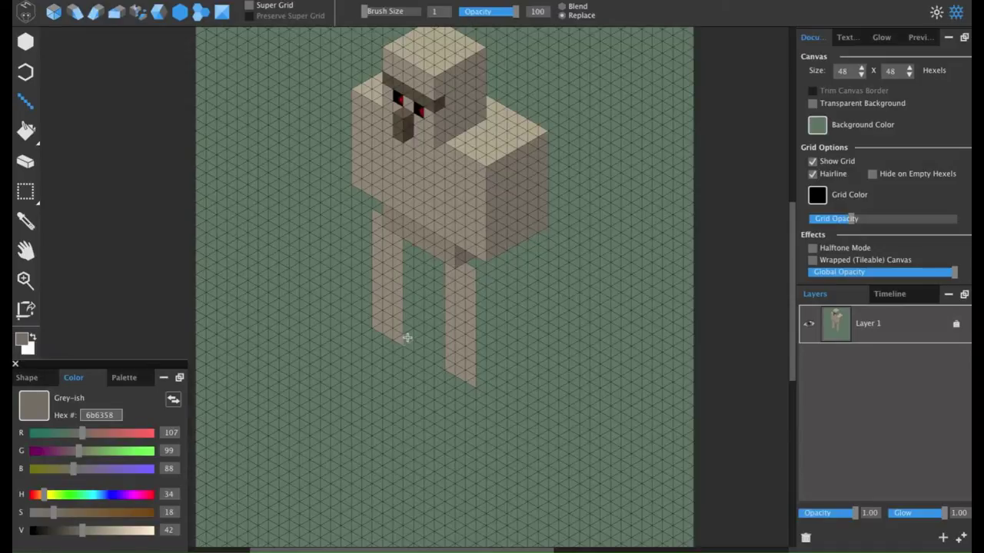
{"action": "key", "text": "e"}
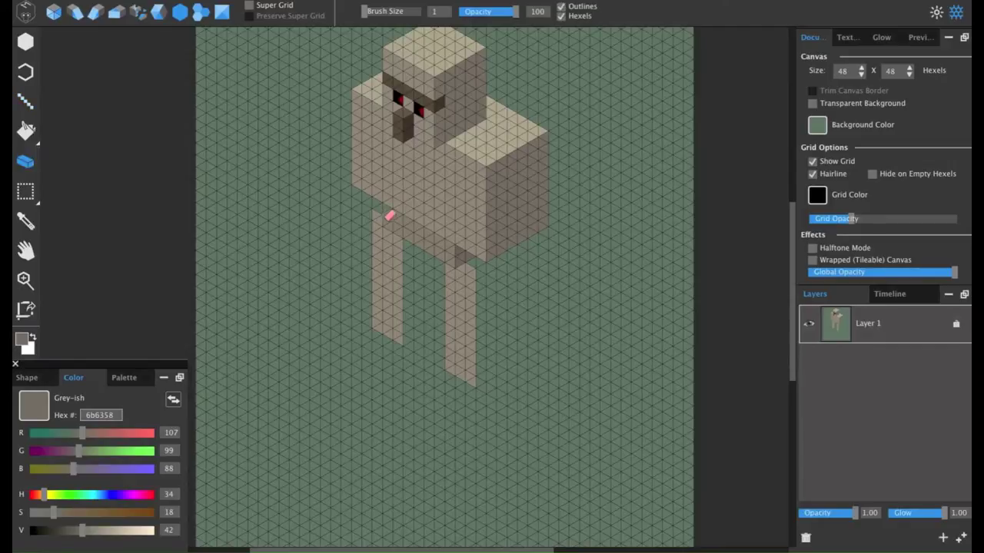
{"action": "mouse_move", "coordinate": [381, 216]}
{"action": "left_mouse_down"}
{"action": "mouse_move", "coordinate": [374, 333]}
{"action": "mouse_move", "coordinate": [378, 213]}
{"action": "left_mouse_up"}
{"action": "left_click", "coordinate": [23, 106]}
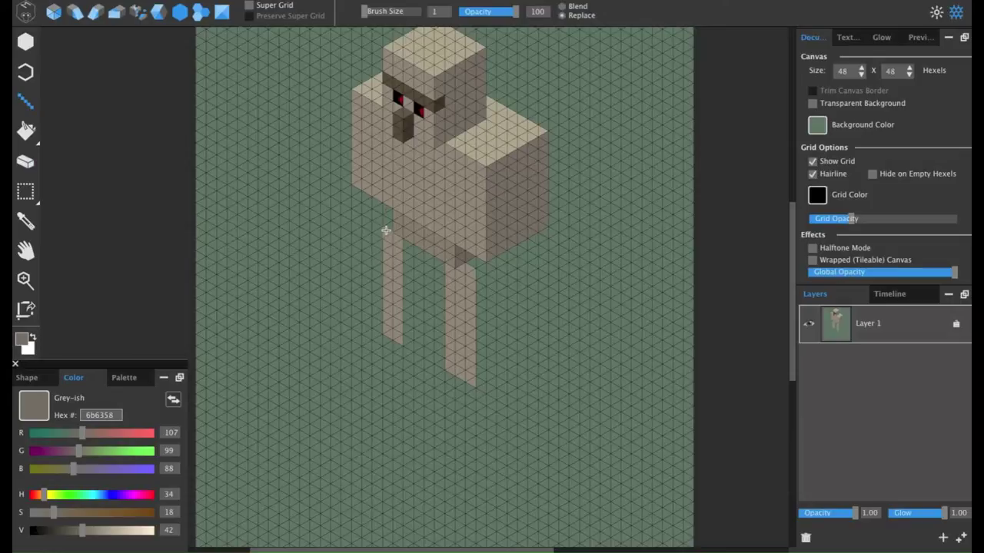
{"action": "left_click", "coordinate": [386, 236], "text": "alt"}
{"action": "left_click", "coordinate": [388, 223]}
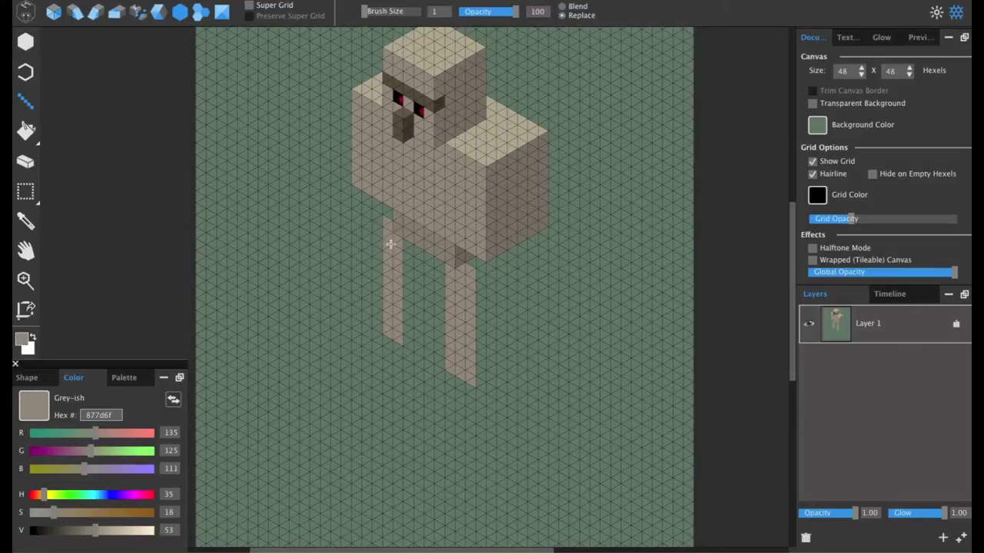
{"action": "left_click_drag", "start_coordinate": [404, 247], "coordinate": [406, 346]}
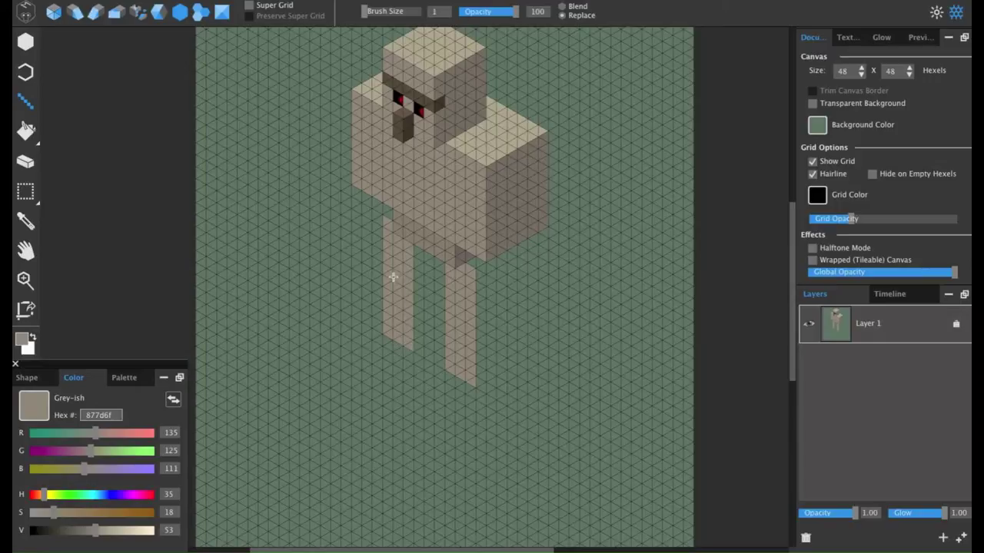
Add the exposed tops of both legs in a79d89 and draw their side faces in 6b6358
{"action": "left_click", "coordinate": [388, 212], "text": "alt"}
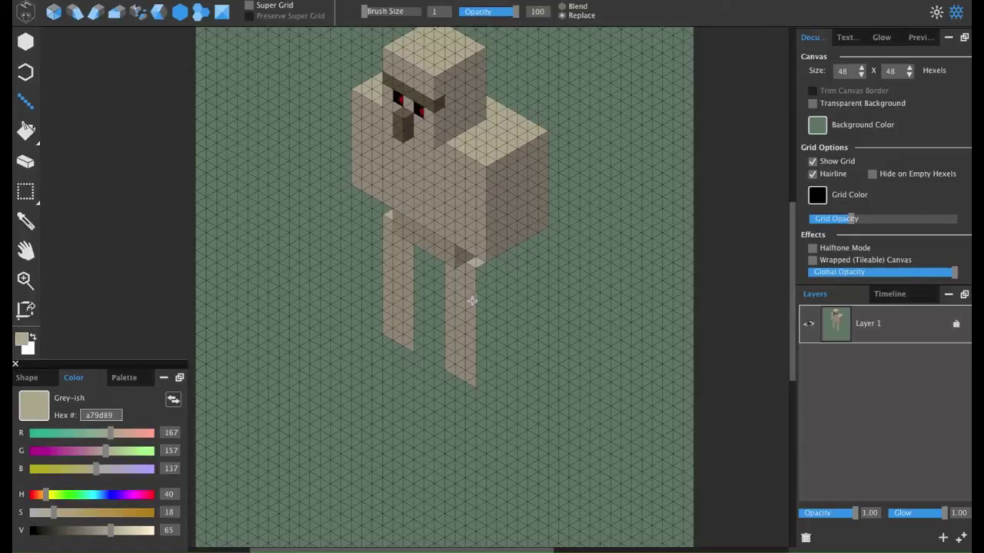
{"action": "left_click", "coordinate": [499, 231], "text": "alt"}
{"action": "left_click_drag", "start_coordinate": [482, 271], "coordinate": [481, 381]}
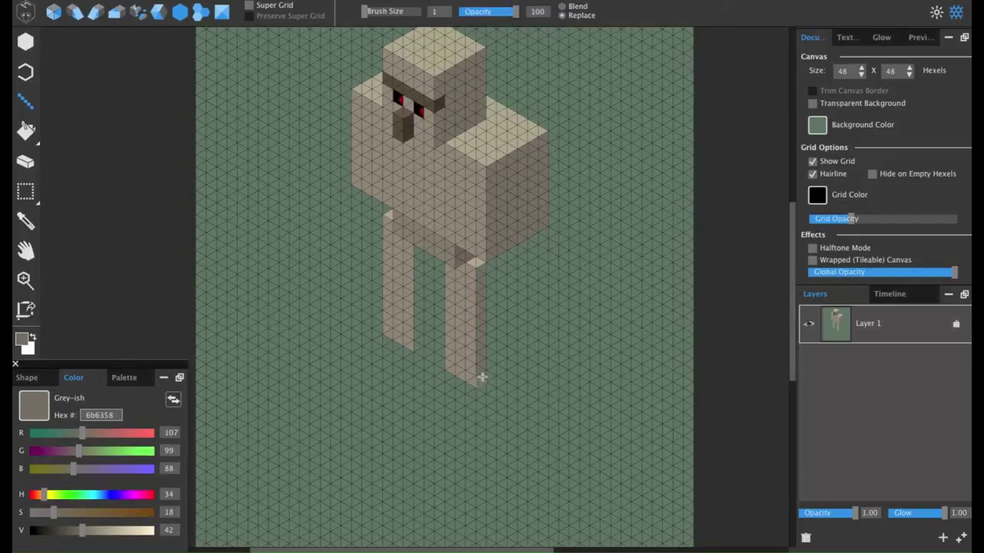
{"action": "left_click_drag", "start_coordinate": [492, 267], "coordinate": [487, 369]}
{"action": "mouse_move", "coordinate": [419, 345]}
{"action": "left_mouse_down"}
{"action": "mouse_move", "coordinate": [418, 254]}
{"action": "mouse_move", "coordinate": [428, 259]}
{"action": "mouse_move", "coordinate": [426, 341]}
{"action": "mouse_move", "coordinate": [443, 328]}
{"action": "mouse_move", "coordinate": [439, 335]}
{"action": "mouse_move", "coordinate": [438, 263]}
{"action": "mouse_move", "coordinate": [421, 354]}
{"action": "left_mouse_up"}
Paint a saturated brown band around the bottom of both legs, using the darker 3a2a19 on the side faces
{"action": "left_click_drag", "start_coordinate": [56, 512], "coordinate": [68, 535]}
{"action": "left_click_drag", "start_coordinate": [116, 513], "coordinate": [66, 536]}
{"action": "left_click_drag", "start_coordinate": [407, 355], "coordinate": [384, 340]}
{"action": "mouse_move", "coordinate": [465, 383]}
{"action": "left_mouse_down"}
{"action": "mouse_move", "coordinate": [473, 394]}
{"action": "mouse_move", "coordinate": [445, 372]}
{"action": "left_mouse_up"}
{"action": "left_click_drag", "start_coordinate": [66, 530], "coordinate": [59, 530]}
{"action": "left_click_drag", "start_coordinate": [442, 336], "coordinate": [414, 361]}
{"action": "left_click_drag", "start_coordinate": [475, 397], "coordinate": [504, 377]}
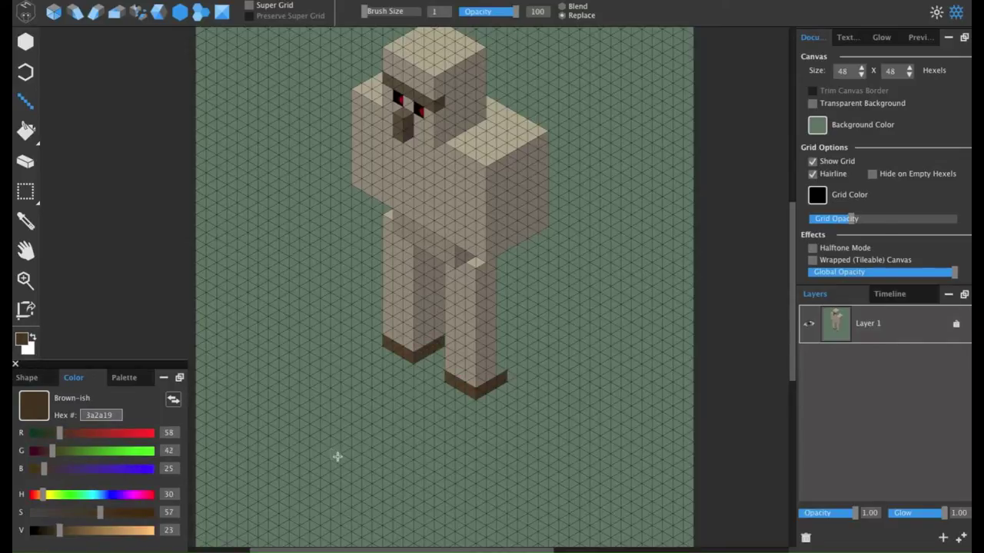
Add a darker sole row beneath the front of both feet, using 302214
{"action": "left_click_drag", "start_coordinate": [60, 530], "coordinate": [54, 531]}
{"action": "left_click_drag", "start_coordinate": [406, 369], "coordinate": [385, 353]}
{"action": "left_click_drag", "start_coordinate": [473, 406], "coordinate": [451, 392]}
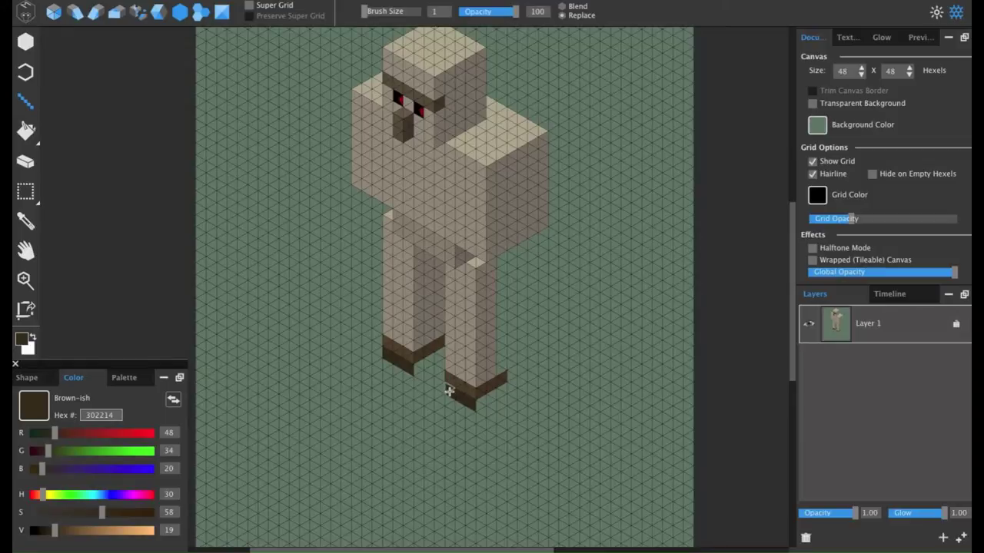
Recolour the upper foot bands with the brow's brown, 4c3f31, on the front and 372d23 on the sides
{"action": "left_click", "coordinate": [399, 96], "text": "alt"}
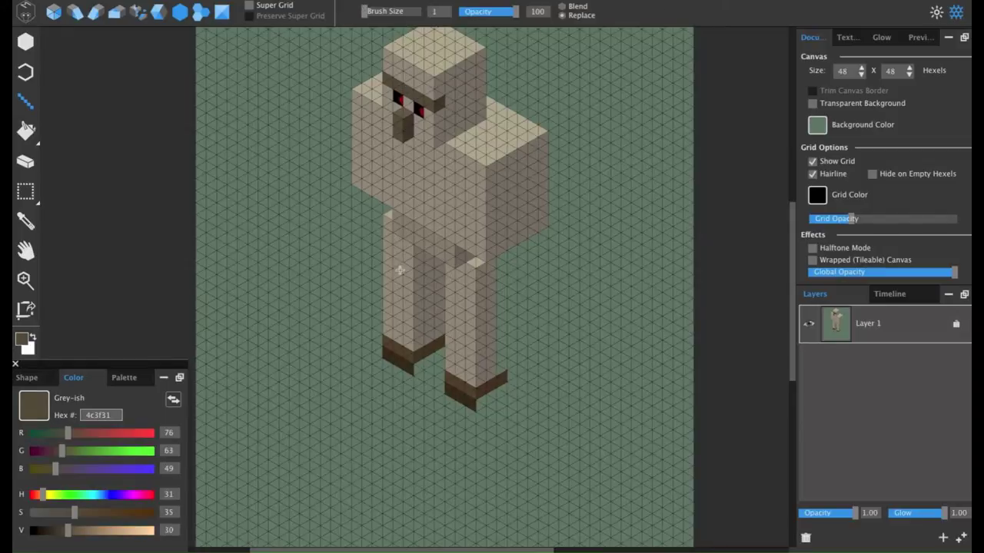
{"action": "left_click_drag", "start_coordinate": [470, 392], "coordinate": [454, 382]}
{"action": "key", "text": "alt"}
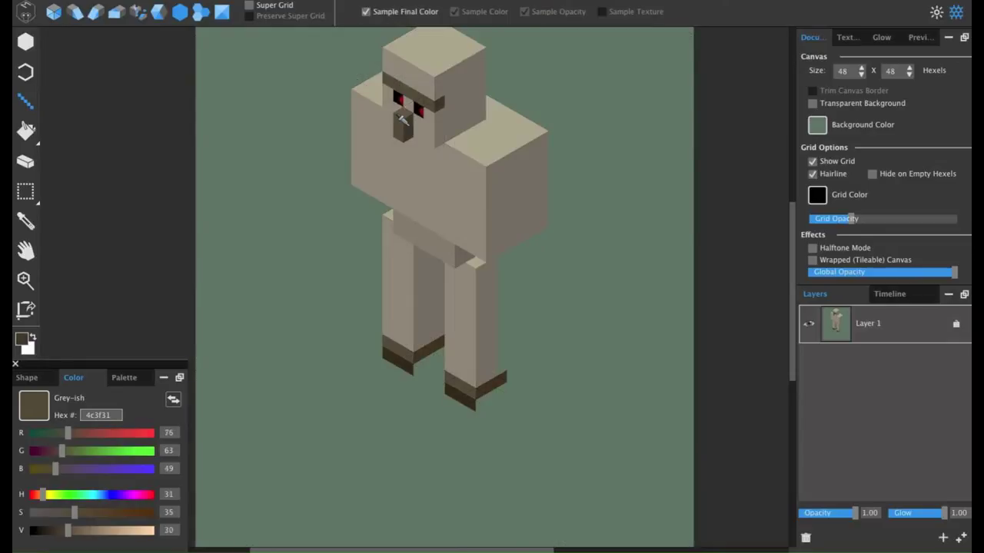
{"action": "left_click", "coordinate": [402, 116], "text": "alt"}
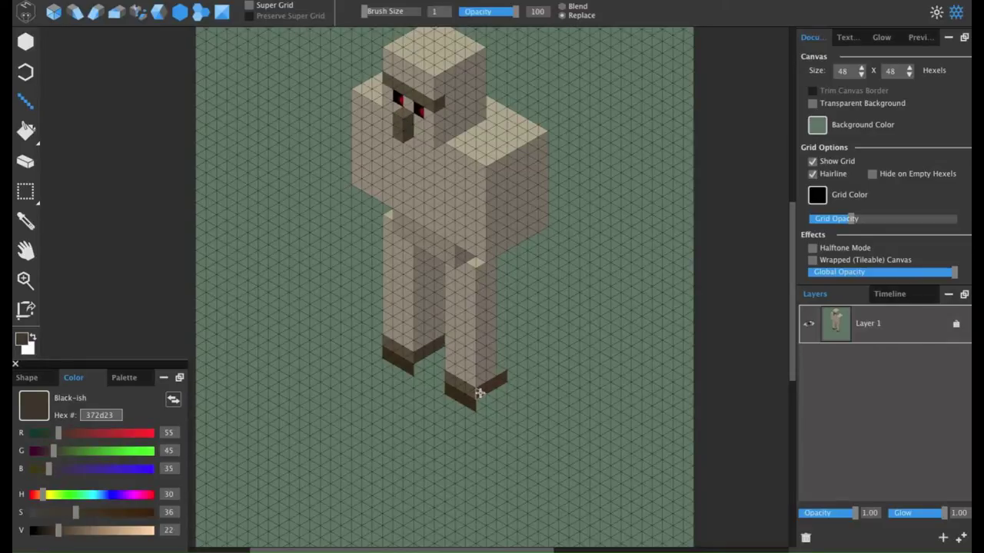
Paint the sole row along the side of both feet in the darker brown 23180e
{"action": "left_click", "coordinate": [388, 356], "text": "alt"}
{"action": "left_click_drag", "start_coordinate": [55, 531], "coordinate": [51, 531]}
{"action": "left_click_drag", "start_coordinate": [417, 371], "coordinate": [440, 354]}
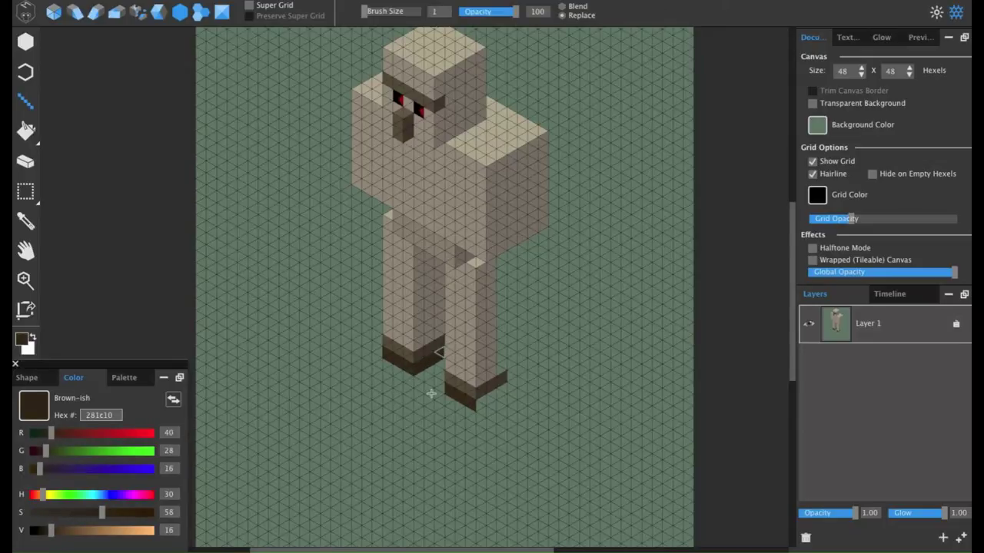
{"action": "left_click_drag", "start_coordinate": [52, 531], "coordinate": [49, 531]}
{"action": "left_click_drag", "start_coordinate": [441, 352], "coordinate": [418, 369]}
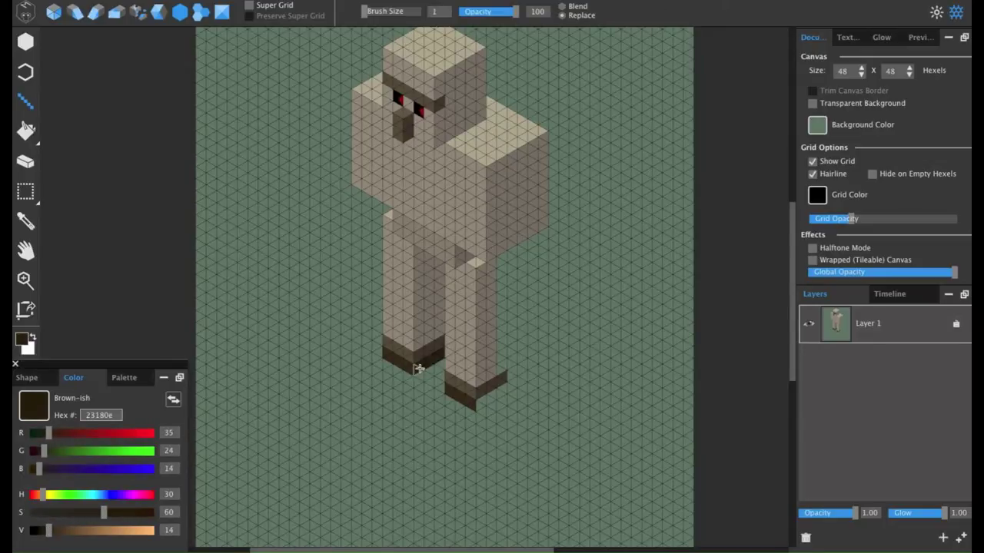
{"action": "left_click_drag", "start_coordinate": [505, 388], "coordinate": [480, 405]}
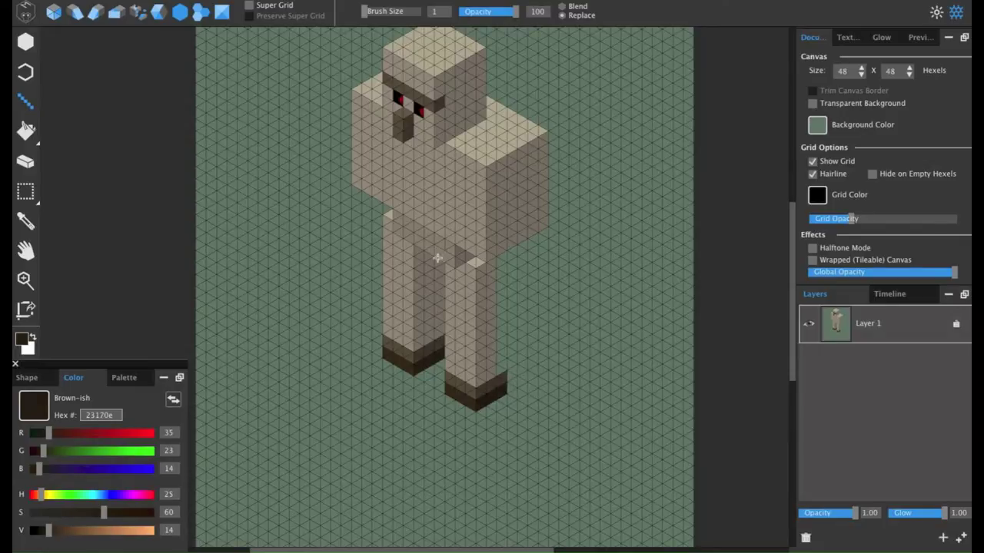
Draw a darker border around the edges of the torso's front face, using 665d54
{"action": "left_click", "coordinate": [402, 207], "text": "alt"}
{"action": "left_click_drag", "start_coordinate": [97, 532], "coordinate": [80, 530]}
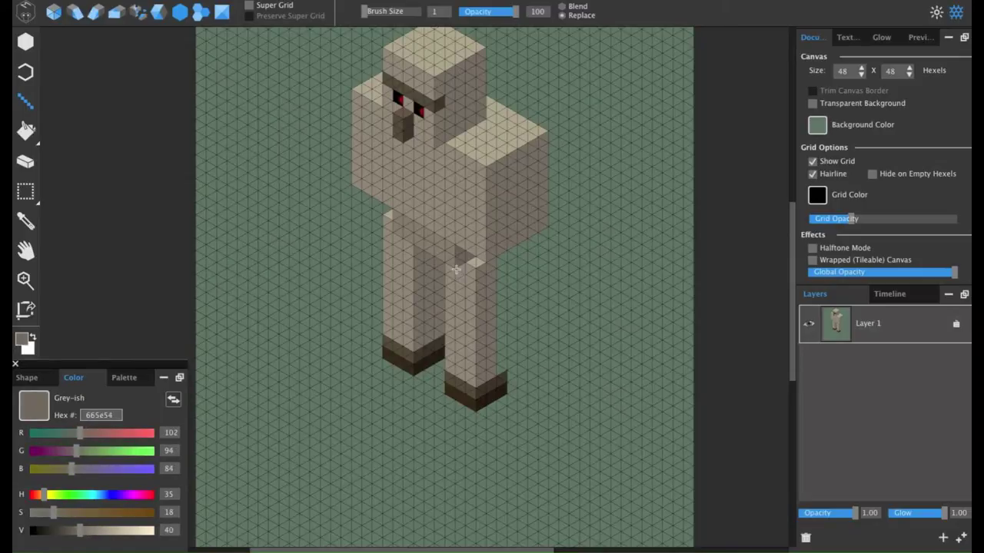
{"action": "mouse_move", "coordinate": [478, 168]}
{"action": "left_mouse_down"}
{"action": "mouse_move", "coordinate": [482, 255]}
{"action": "mouse_move", "coordinate": [356, 178]}
{"action": "left_mouse_up"}
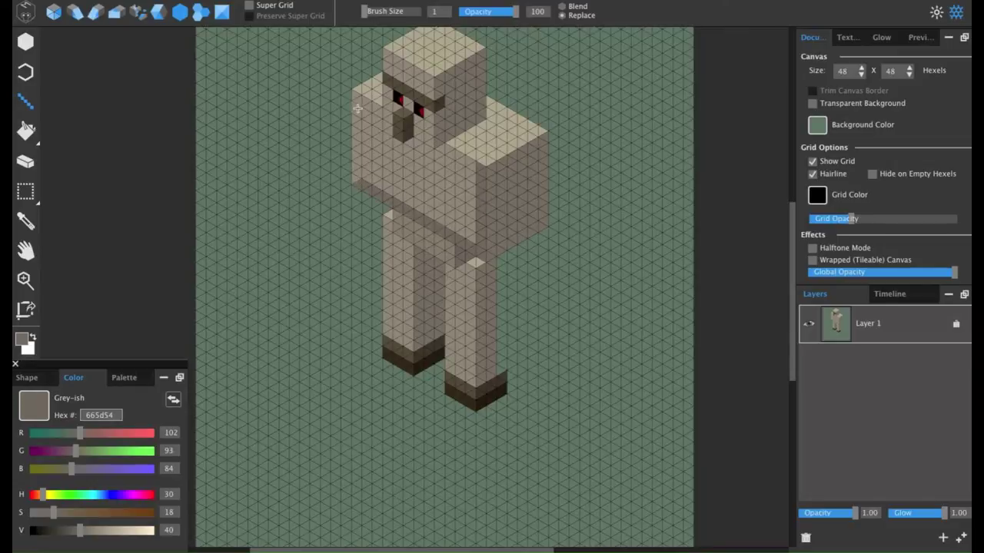
{"action": "left_click_drag", "start_coordinate": [357, 96], "coordinate": [358, 185]}
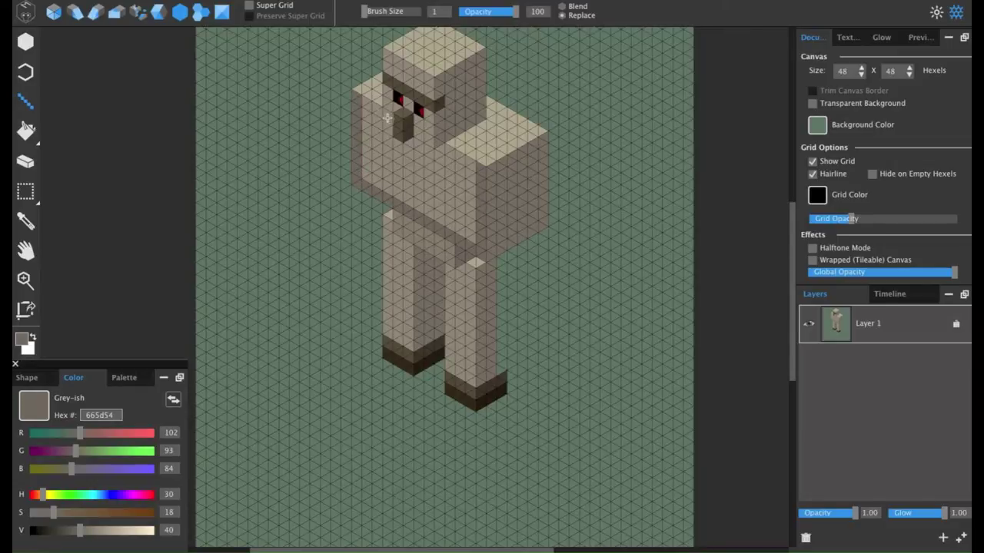
{"action": "left_click_drag", "start_coordinate": [371, 106], "coordinate": [366, 102]}
{"action": "left_click_drag", "start_coordinate": [443, 148], "coordinate": [482, 170]}
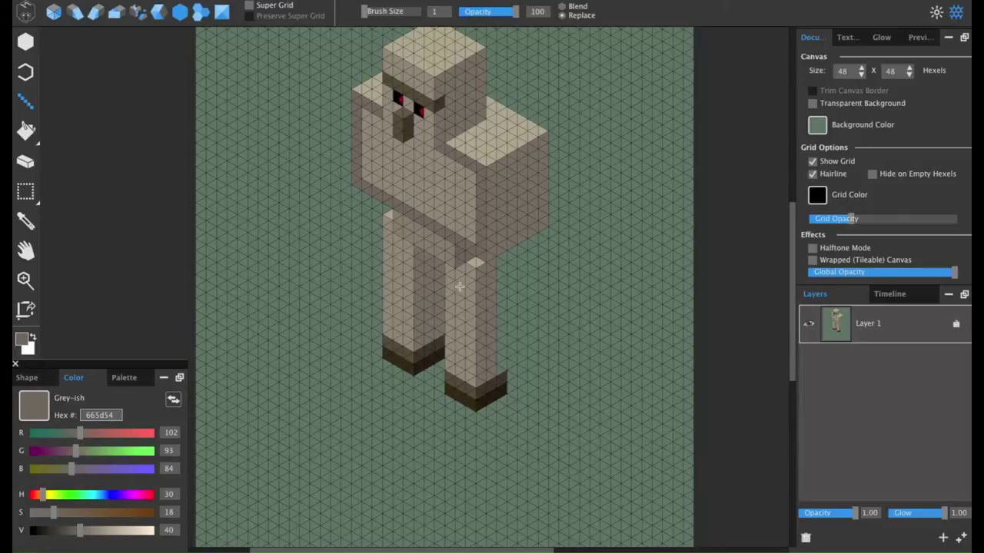
Draw a horizontal dividing line across the torso's front and a vertical line down the middle of the chest in 665d54
{"action": "left_click_drag", "start_coordinate": [475, 216], "coordinate": [429, 187]}
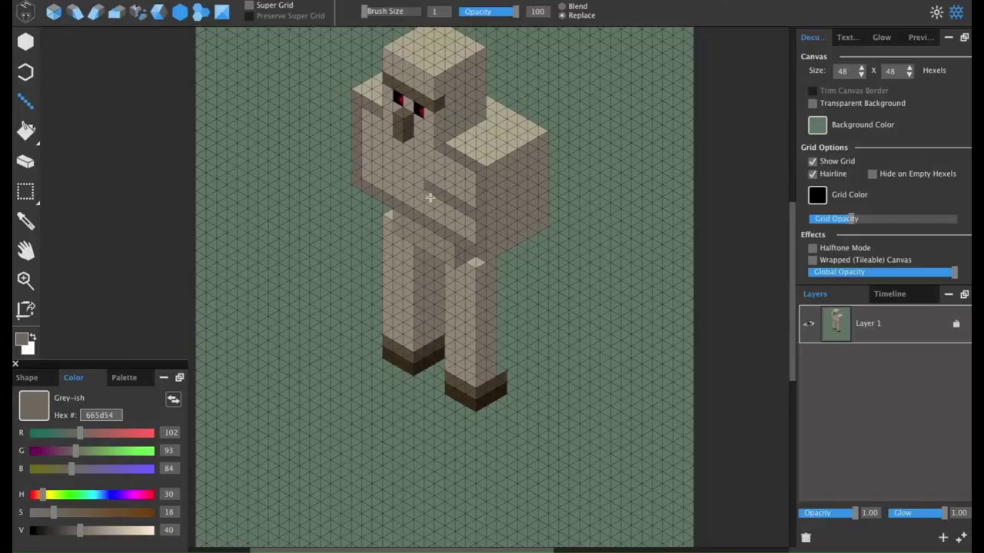
{"action": "mouse_move", "coordinate": [418, 143]}
{"action": "left_mouse_down"}
{"action": "mouse_move", "coordinate": [419, 175]}
{"action": "mouse_move", "coordinate": [407, 179]}
{"action": "mouse_move", "coordinate": [365, 149]}
{"action": "left_mouse_up"}
{"action": "left_click_drag", "start_coordinate": [389, 182], "coordinate": [434, 205]}
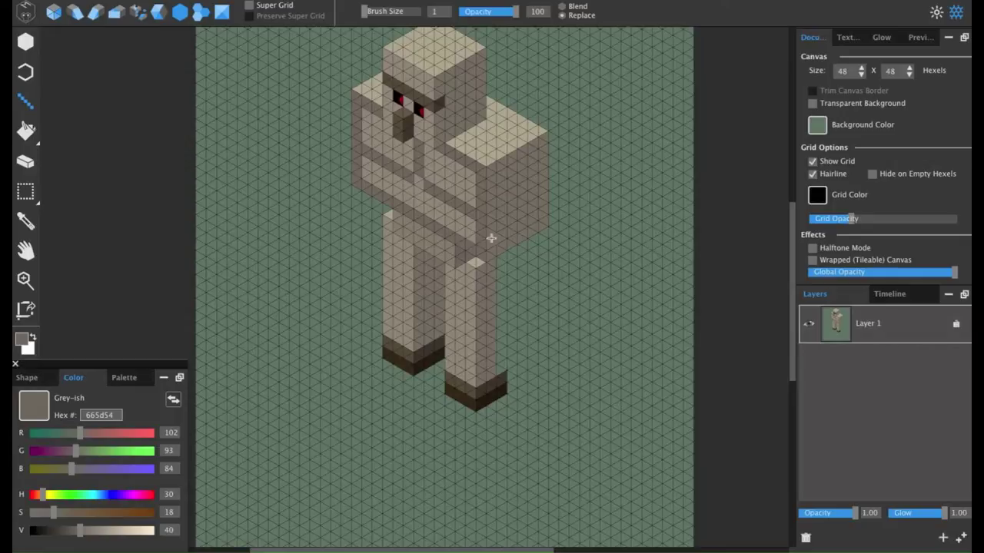
Draw a darker border around the edges of the torso's side face, using 595149
{"action": "left_click_drag", "start_coordinate": [80, 536], "coordinate": [74, 535]}
{"action": "left_click", "coordinate": [538, 167], "text": "alt"}
{"action": "mouse_move", "coordinate": [492, 181]}
{"action": "left_mouse_down"}
{"action": "mouse_move", "coordinate": [492, 257]}
{"action": "mouse_move", "coordinate": [544, 226]}
{"action": "mouse_move", "coordinate": [490, 255]}
{"action": "left_mouse_up"}
{"action": "left_click_drag", "start_coordinate": [544, 153], "coordinate": [542, 217]}
Draw the near arm's bottom edge beside the foot, with a darker front row and a 595149 side row
{"action": "left_click", "coordinate": [488, 266], "text": "alt"}
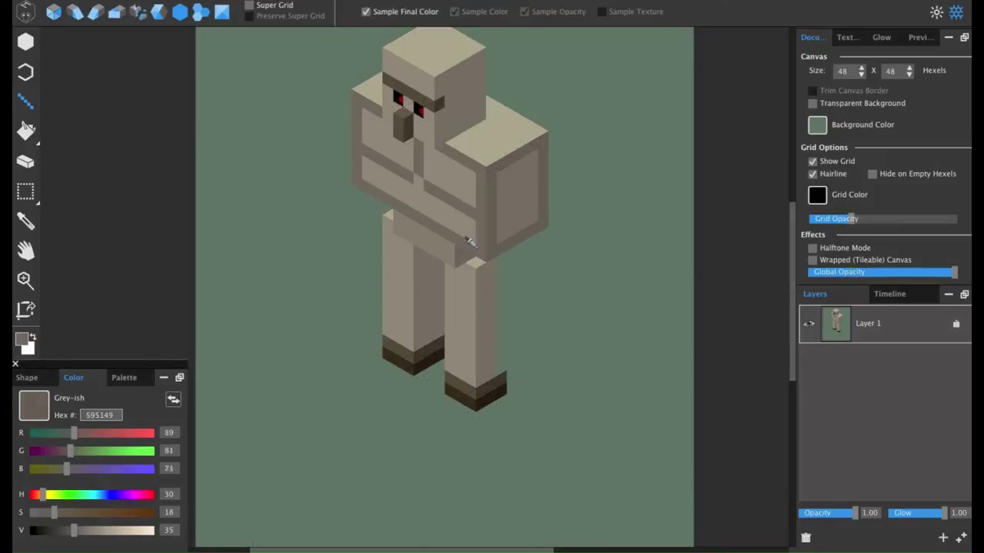
{"action": "left_click_drag", "start_coordinate": [501, 388], "coordinate": [521, 398]}
{"action": "left_click", "coordinate": [507, 343], "text": "alt"}
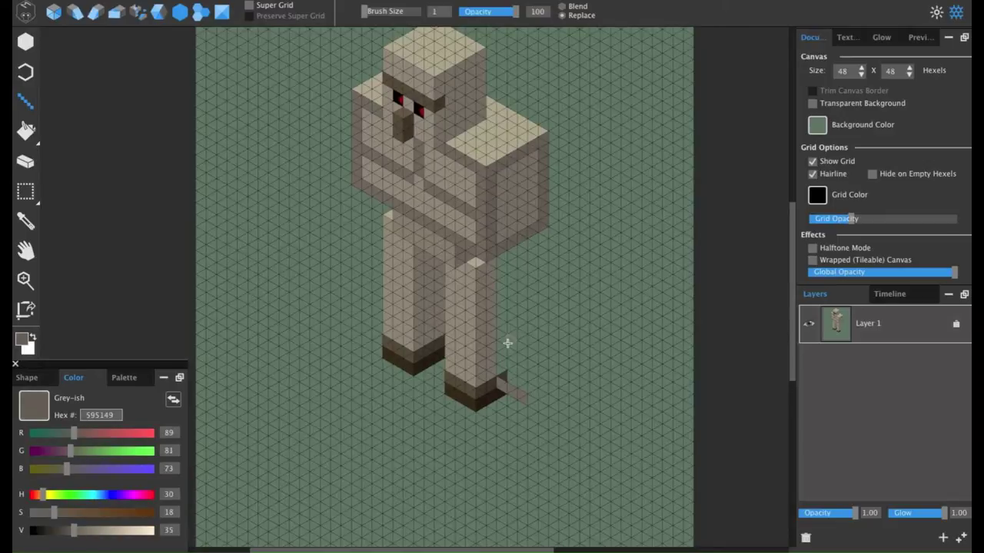
{"action": "left_click_drag", "start_coordinate": [523, 395], "coordinate": [565, 378]}
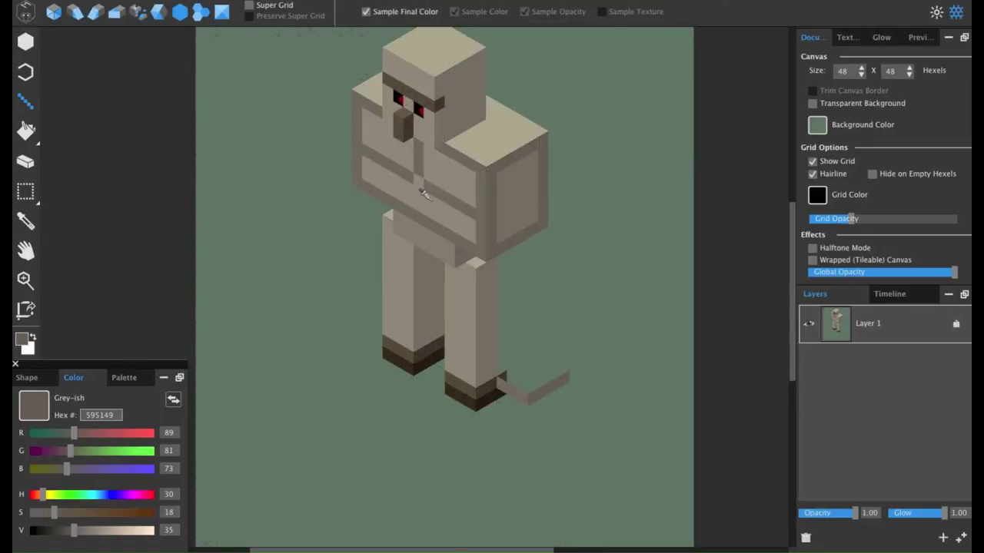
Fill the near arm's front face in 877d6f from the bottom row up to shoulder height
{"action": "left_click", "coordinate": [483, 285], "text": "alt"}
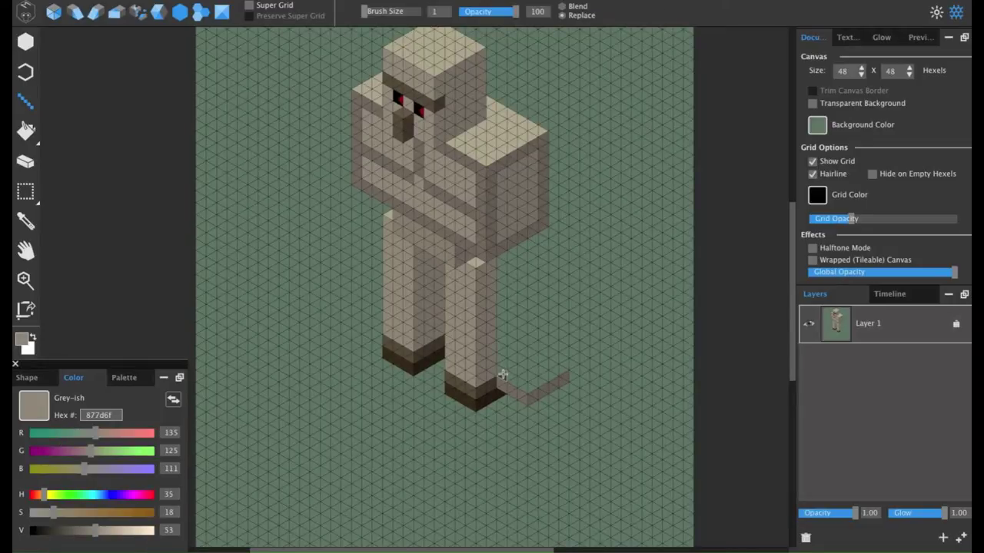
{"action": "left_click_drag", "start_coordinate": [504, 363], "coordinate": [504, 164]}
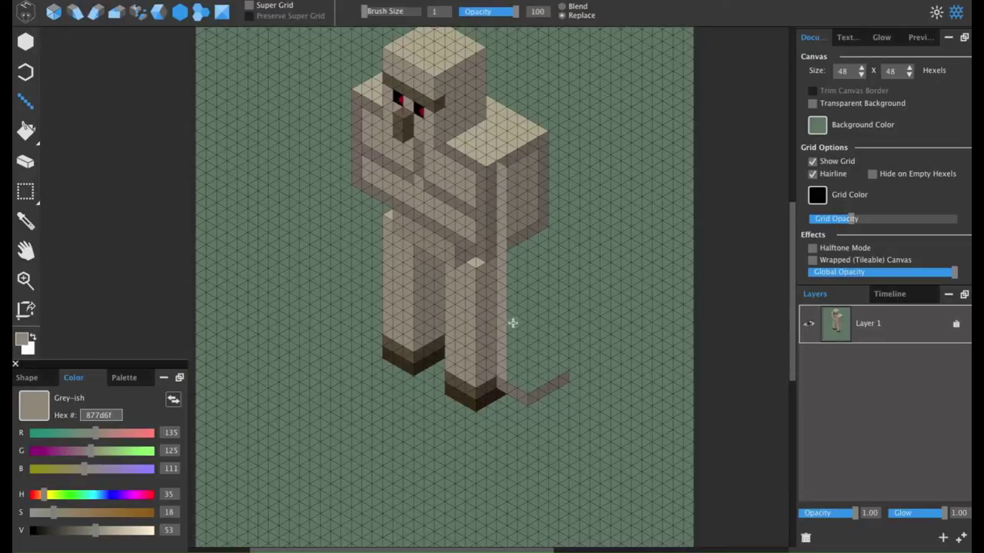
{"action": "mouse_move", "coordinate": [511, 174]}
{"action": "left_mouse_down"}
{"action": "mouse_move", "coordinate": [515, 379]}
{"action": "mouse_move", "coordinate": [521, 182]}
{"action": "left_mouse_up"}
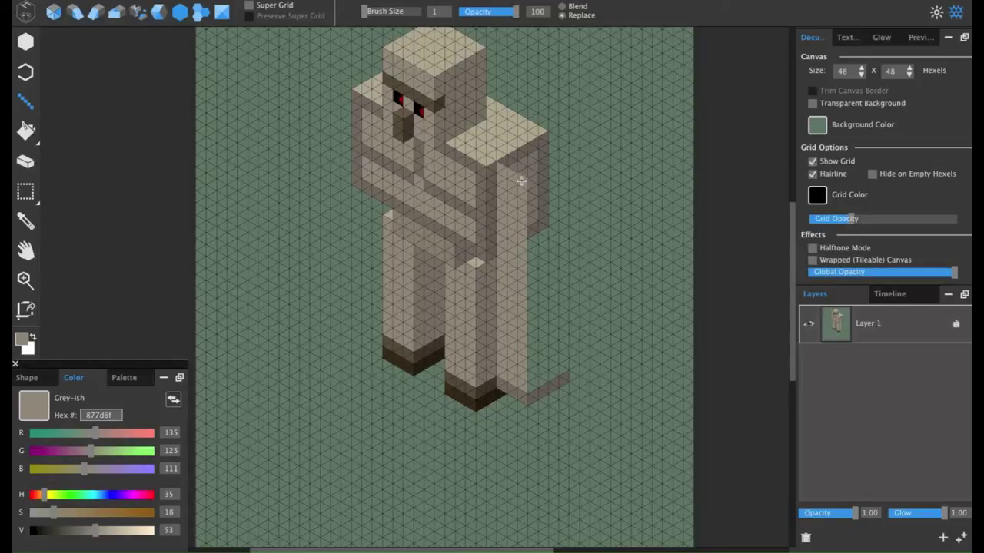
Fill the near arm's side face in 6b6358 from the bottom row up to shoulder height
{"action": "key", "text": "alt"}
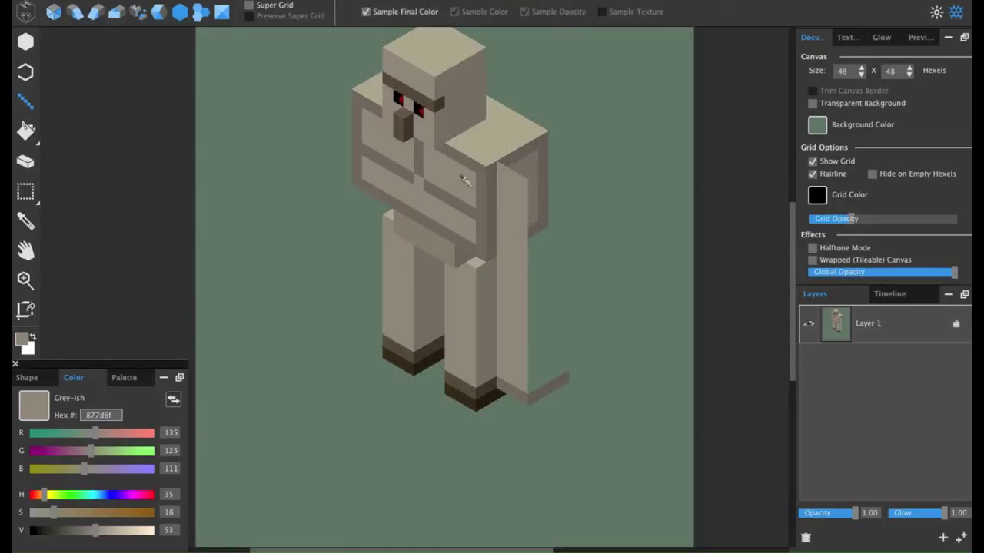
{"action": "left_click", "coordinate": [527, 177], "text": "alt"}
{"action": "mouse_move", "coordinate": [529, 181]}
{"action": "left_mouse_down"}
{"action": "mouse_move", "coordinate": [567, 162]}
{"action": "mouse_move", "coordinate": [563, 369]}
{"action": "mouse_move", "coordinate": [532, 386]}
{"action": "mouse_move", "coordinate": [544, 185]}
{"action": "left_mouse_up"}
{"action": "left_click", "coordinate": [563, 370], "text": "shift"}
{"action": "mouse_move", "coordinate": [543, 308]}
{"action": "left_mouse_down"}
{"action": "mouse_move", "coordinate": [543, 372]}
{"action": "mouse_move", "coordinate": [553, 319]}
{"action": "mouse_move", "coordinate": [551, 177]}
{"action": "left_mouse_up"}
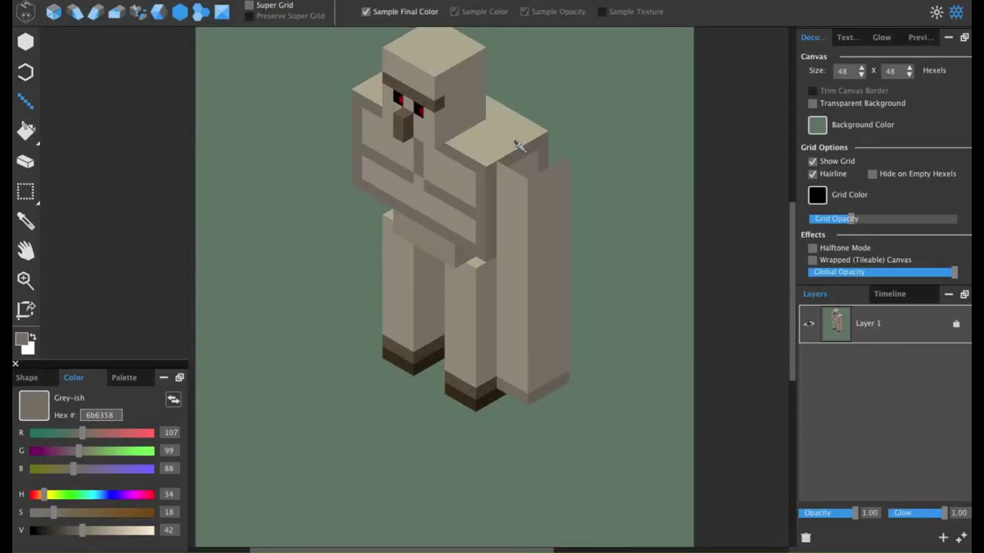
Add a darker top row to the near arm's side face and a 665e54 top row to its front face
{"action": "left_click", "coordinate": [520, 148], "text": "alt"}
{"action": "left_click", "coordinate": [556, 160]}
{"action": "left_click", "coordinate": [492, 192], "text": "alt"}
{"action": "left_click_drag", "start_coordinate": [514, 167], "coordinate": [502, 158]}
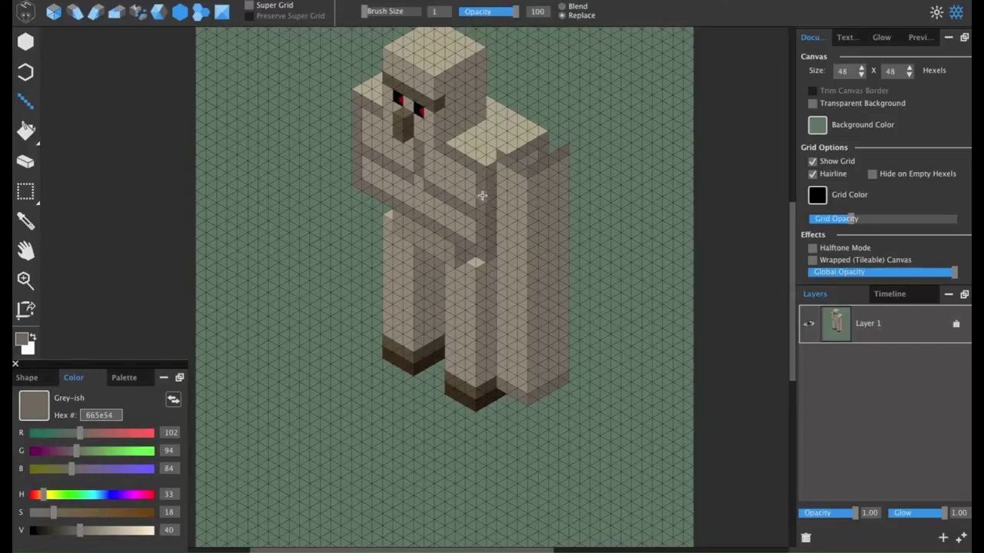
Paint the near arm's top face around a dark centre and border the torso's top face, using 918877
{"action": "left_click", "coordinate": [469, 147], "text": "alt"}
{"action": "left_click_drag", "start_coordinate": [108, 536], "coordinate": [100, 532]}
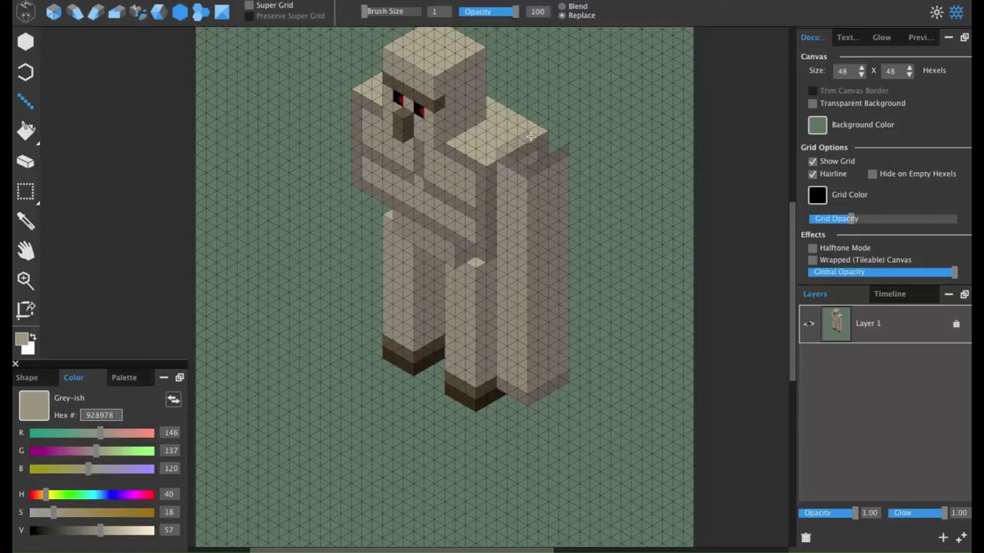
{"action": "mouse_move", "coordinate": [531, 136]}
{"action": "left_mouse_down"}
{"action": "mouse_move", "coordinate": [504, 148]}
{"action": "mouse_move", "coordinate": [540, 131]}
{"action": "mouse_move", "coordinate": [563, 143]}
{"action": "mouse_move", "coordinate": [547, 136]}
{"action": "mouse_move", "coordinate": [556, 149]}
{"action": "mouse_move", "coordinate": [485, 160]}
{"action": "mouse_move", "coordinate": [458, 141]}
{"action": "left_mouse_up"}
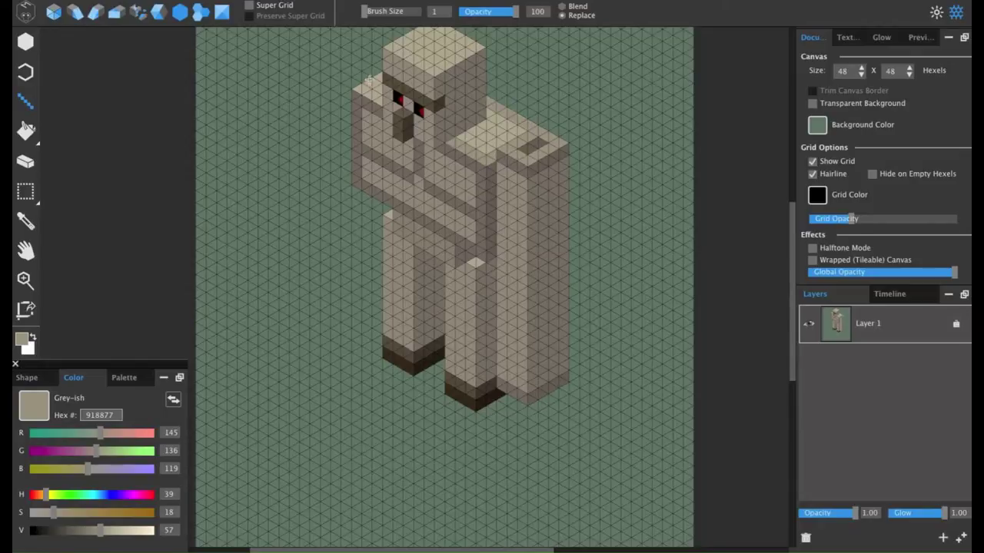
{"action": "left_click_drag", "start_coordinate": [375, 100], "coordinate": [368, 92]}
{"action": "key", "text": "alt"}
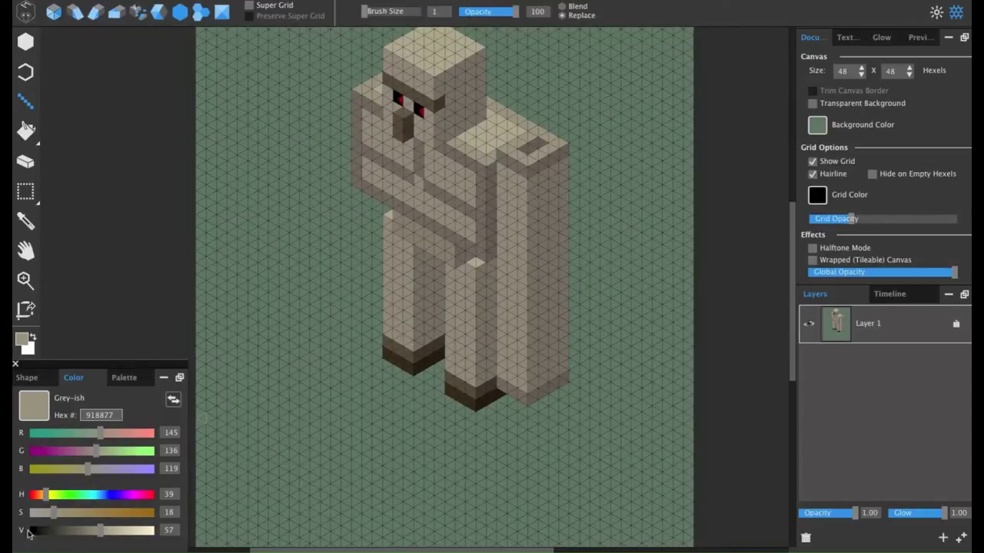
Add brown corner accents to the torso, using 4c3f31 on the front face and 372d23 on the side face
{"action": "left_click", "coordinate": [392, 120], "text": "alt"}
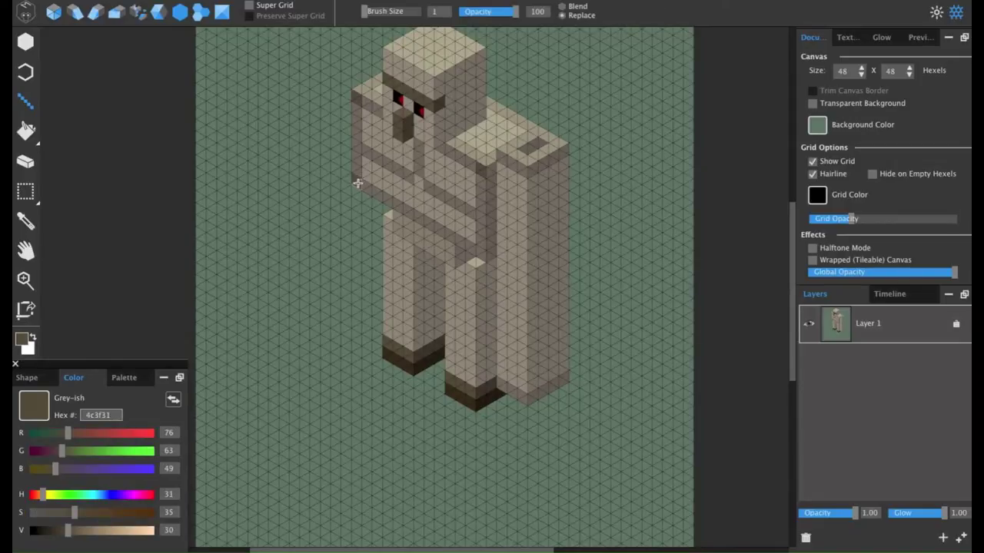
{"action": "left_click", "coordinate": [404, 117], "text": "alt"}
{"action": "left_click", "coordinate": [492, 170]}
{"action": "left_click", "coordinate": [492, 255]}
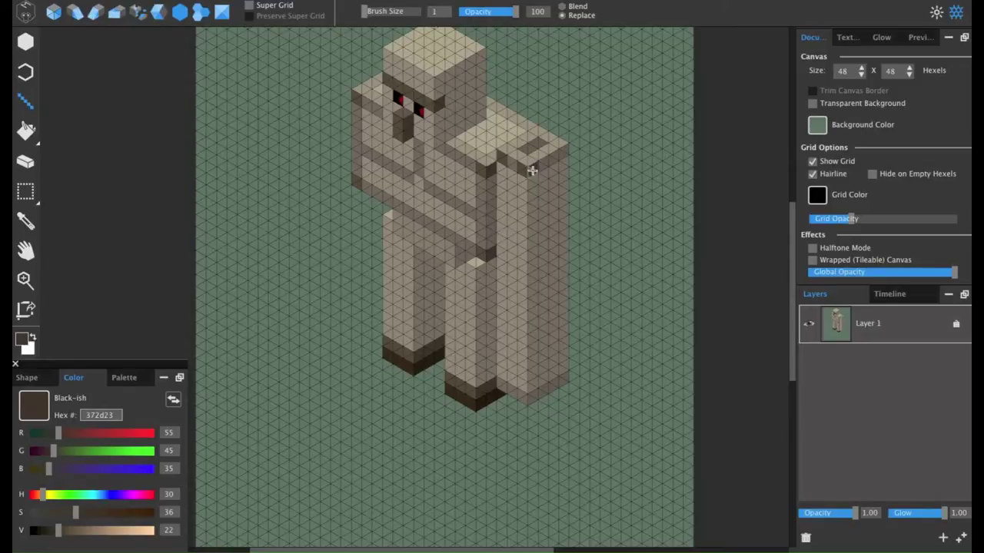
Paint brown 5b4c3b corner accents on the top faces of the near arm and the torso
{"action": "key", "text": "alt"}
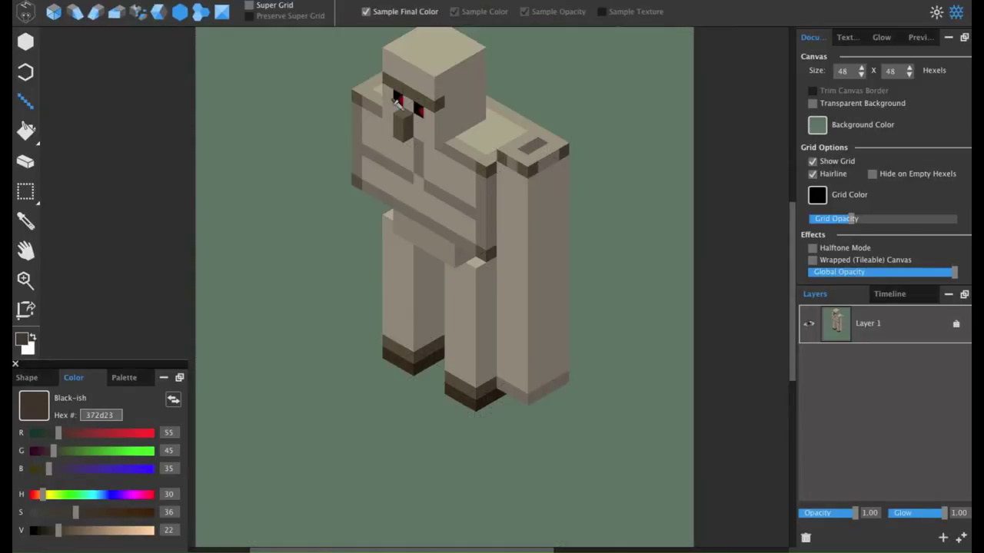
{"action": "left_click", "coordinate": [395, 98], "text": "alt"}
{"action": "mouse_move", "coordinate": [528, 161]}
{"action": "left_mouse_down"}
{"action": "mouse_move", "coordinate": [535, 131]}
{"action": "mouse_move", "coordinate": [555, 144]}
{"action": "left_mouse_up"}
{"action": "left_click_drag", "start_coordinate": [492, 161], "coordinate": [482, 161]}
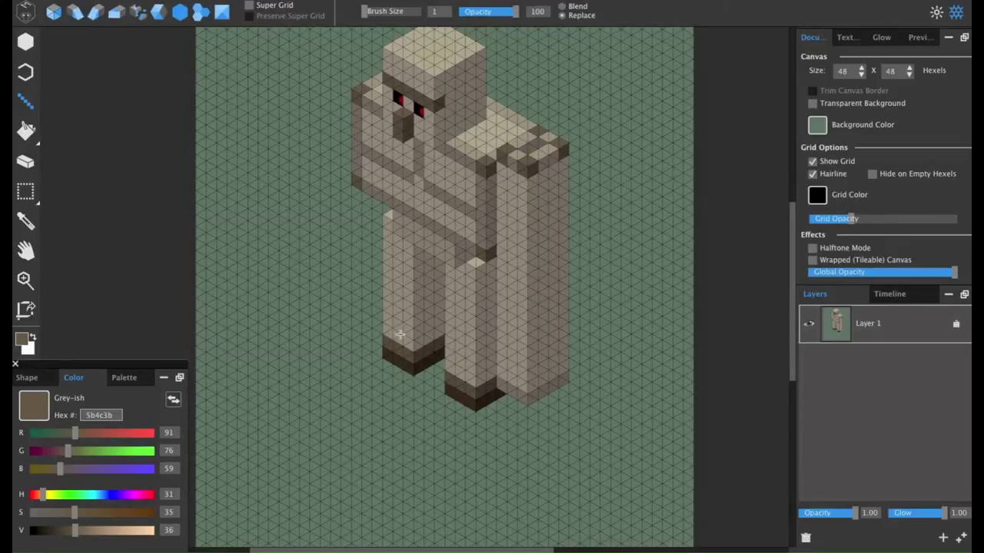
Start the far arm's shoulder beside the head with a brown corner block in 372d23, 4c3f31 and 5b4c3b, plus a 5a534a side row
{"action": "key", "text": "alt"}
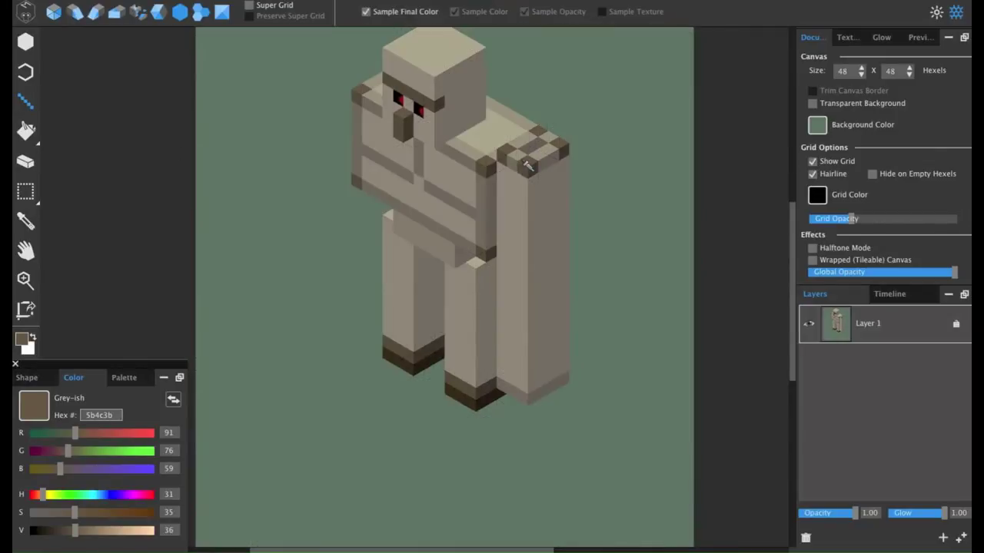
{"action": "left_click", "coordinate": [527, 164], "text": "alt"}
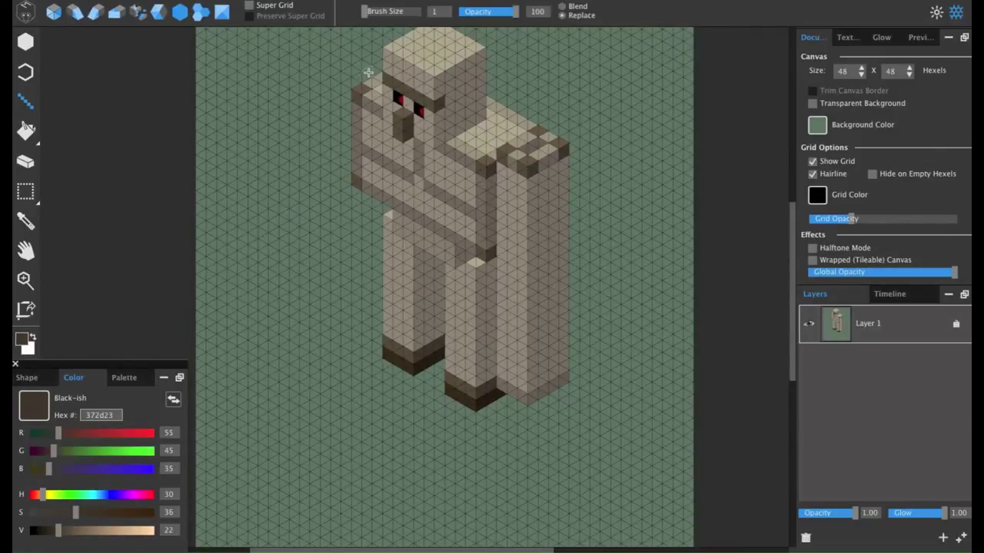
{"action": "left_click", "coordinate": [354, 85], "text": "alt"}
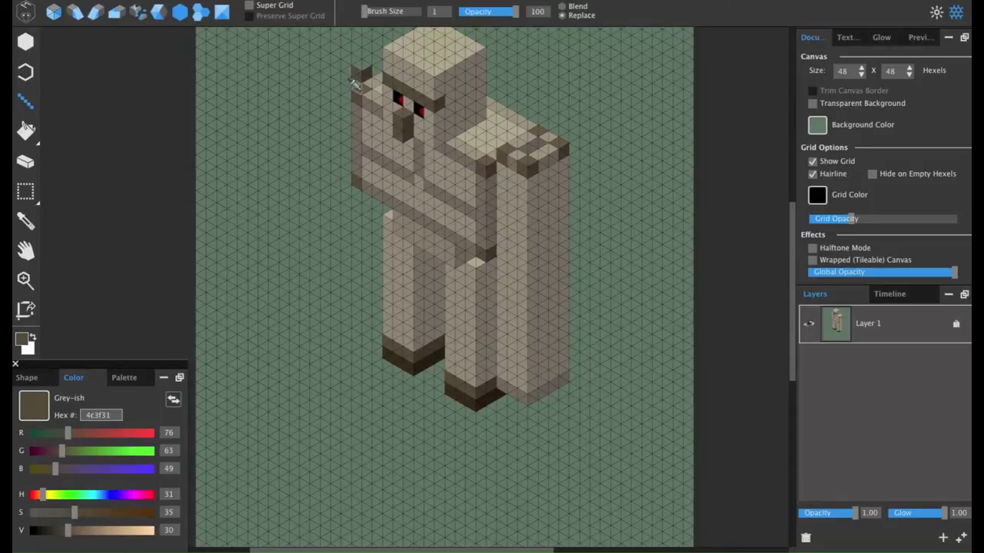
{"action": "left_click", "coordinate": [366, 68], "text": "alt"}
{"action": "left_click", "coordinate": [358, 67]}
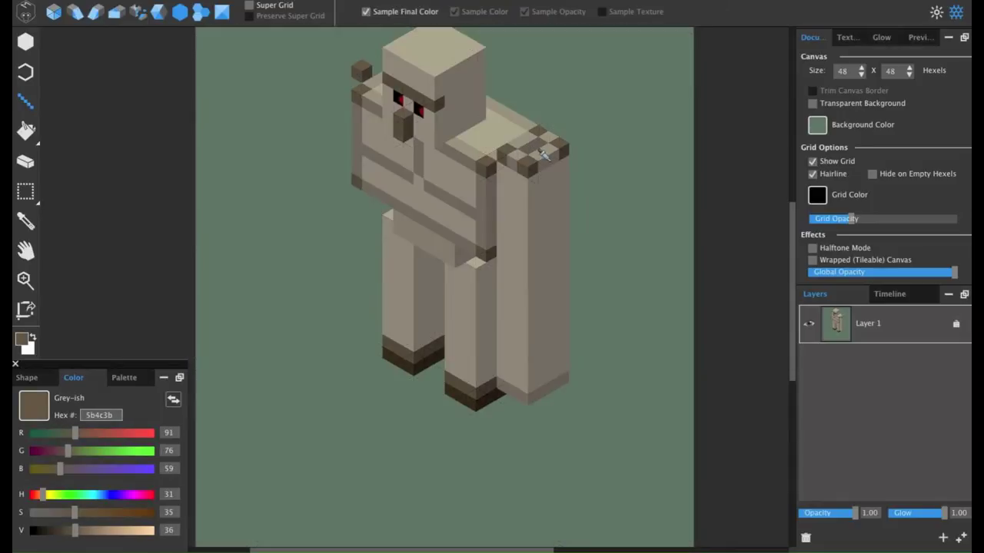
{"action": "left_click", "coordinate": [385, 69], "text": "alt"}
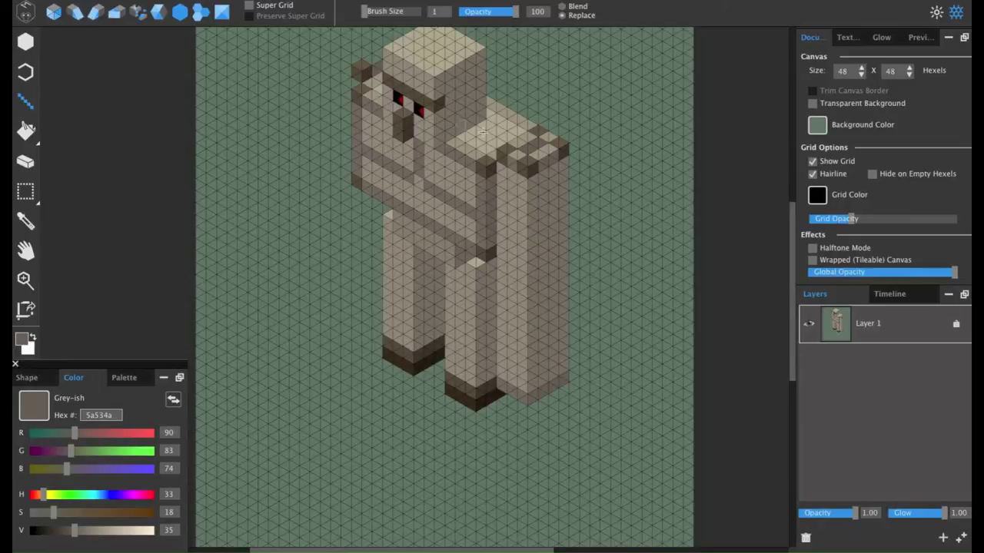
Paint the far arm's top face with 918877 edges, brown 5b4c3b corners and a dark centre
{"action": "left_click", "coordinate": [520, 145], "text": "alt"}
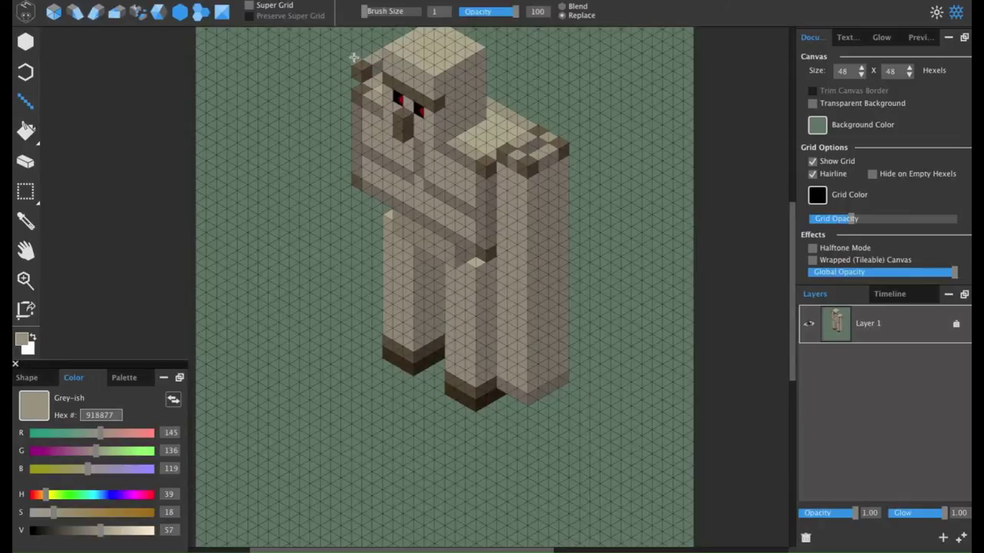
{"action": "mouse_move", "coordinate": [367, 42]}
{"action": "left_mouse_down"}
{"action": "mouse_move", "coordinate": [352, 44]}
{"action": "mouse_move", "coordinate": [380, 41]}
{"action": "left_mouse_up"}
{"action": "left_click", "coordinate": [354, 58], "text": "alt"}
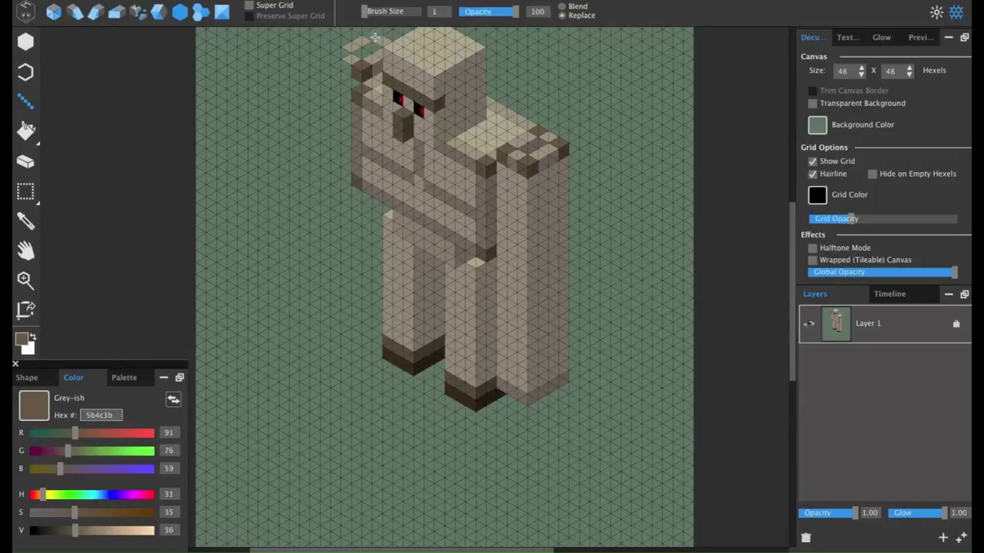
{"action": "left_click", "coordinate": [339, 53]}
{"action": "left_click", "coordinate": [527, 140], "text": "alt"}
{"action": "left_click_drag", "start_coordinate": [376, 47], "coordinate": [359, 52]}
Finish the far arm's upper front edge with a 4c3f31 outer corner and a 665e54 row between the corners
{"action": "left_click", "coordinate": [346, 82], "text": "alt"}
{"action": "left_click", "coordinate": [337, 61]}
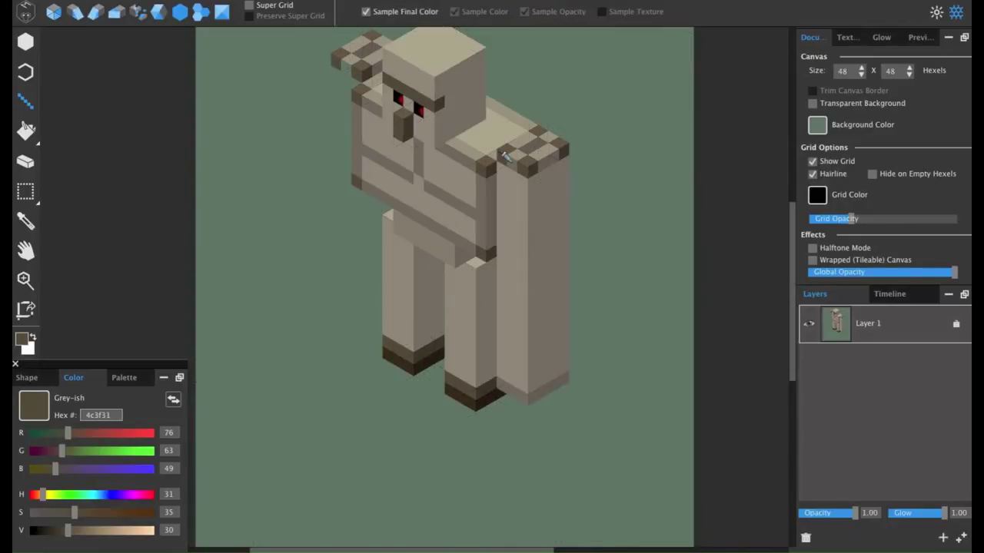
{"action": "left_click", "coordinate": [349, 90], "text": "alt"}
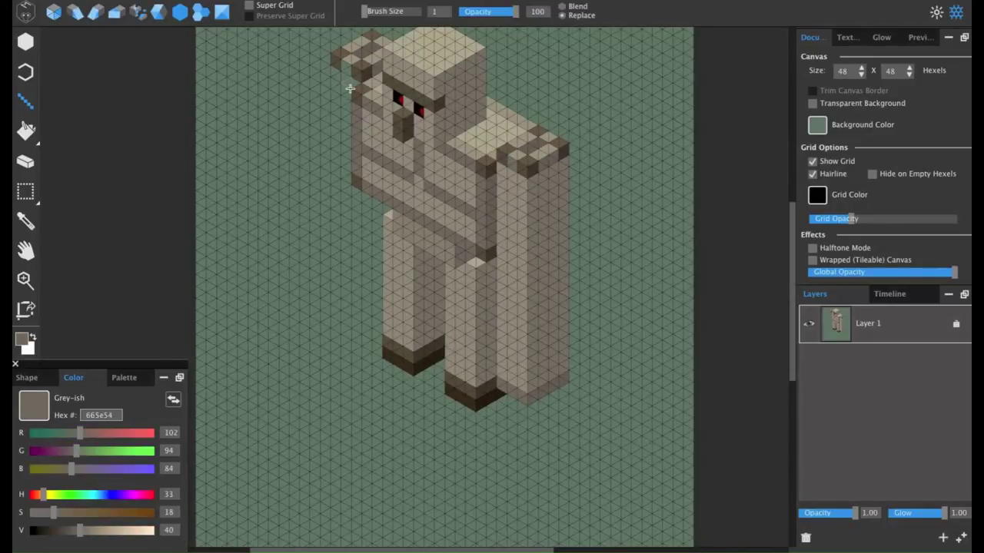
{"action": "key", "text": "alt"}
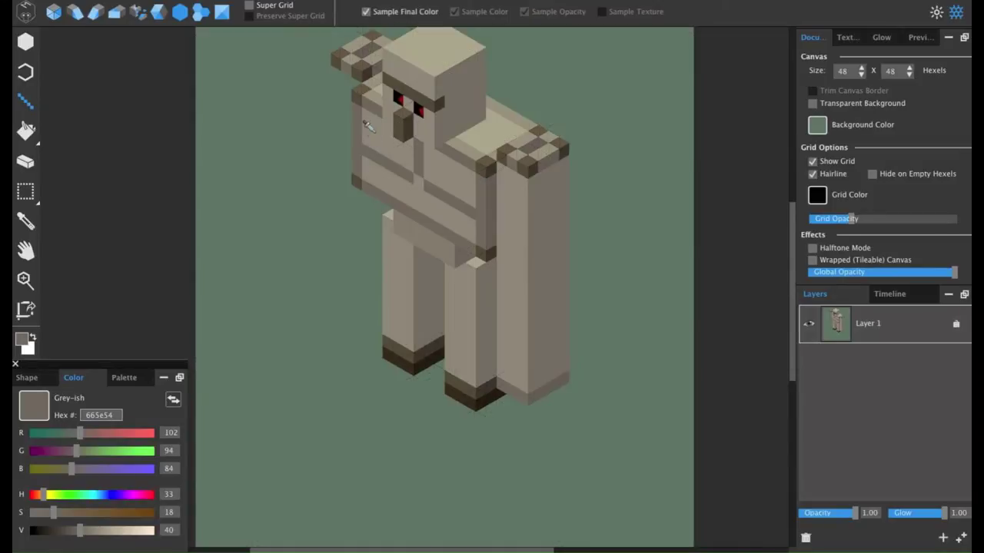
Paint the upper part of the far arm's front face in 877d6f, extending it just below the torso
{"action": "left_click", "coordinate": [344, 92], "text": "alt"}
{"action": "left_click_drag", "start_coordinate": [336, 68], "coordinate": [337, 157]}
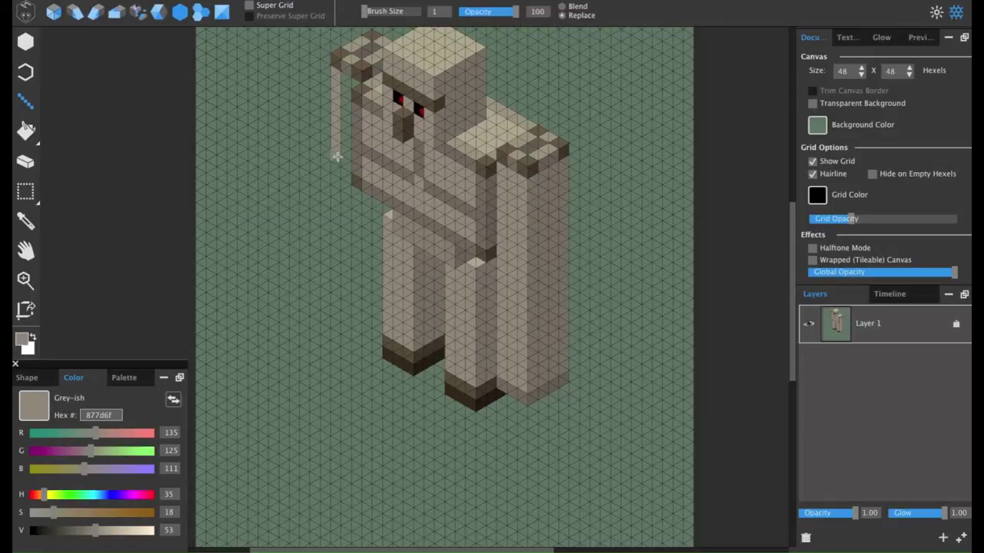
{"action": "mouse_move", "coordinate": [346, 86]}
{"action": "left_mouse_down"}
{"action": "mouse_move", "coordinate": [347, 209]}
{"action": "mouse_move", "coordinate": [357, 220]}
{"action": "left_mouse_up"}
{"action": "left_click_drag", "start_coordinate": [336, 149], "coordinate": [336, 208]}
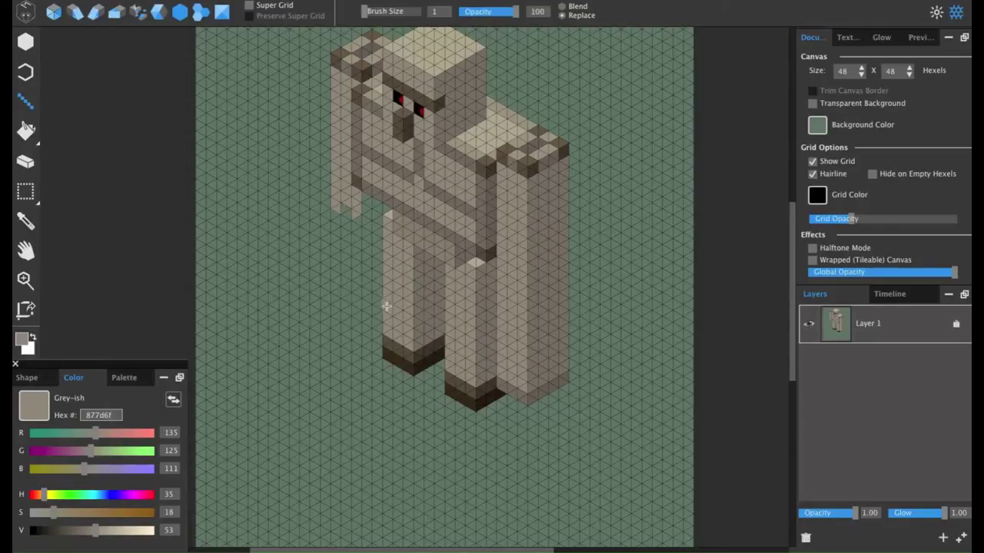
Draw the far arm's bottom edge, using 665e54 for the front row and 595149 for the side row
{"action": "left_click", "coordinate": [503, 381], "text": "alt"}
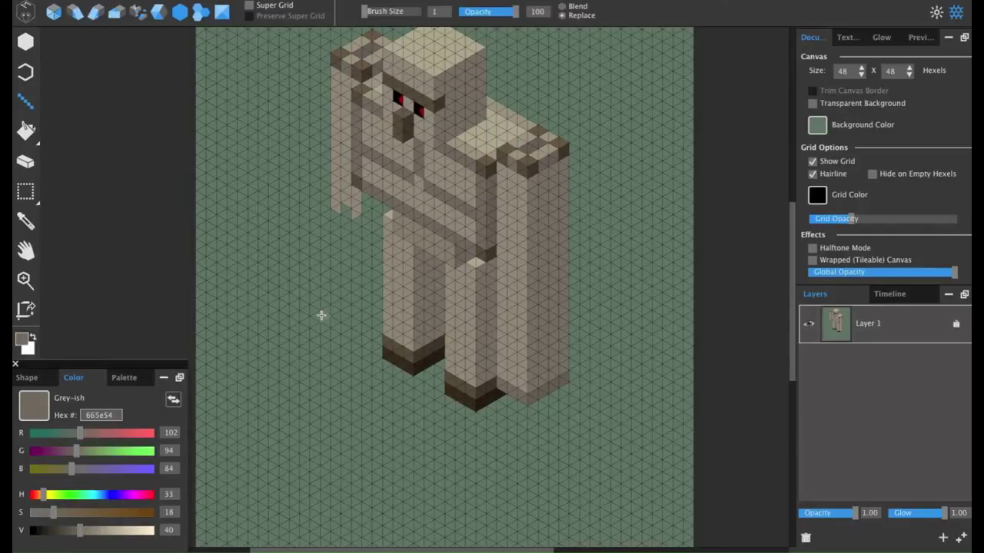
{"action": "left_click", "coordinate": [431, 323], "text": "alt"}
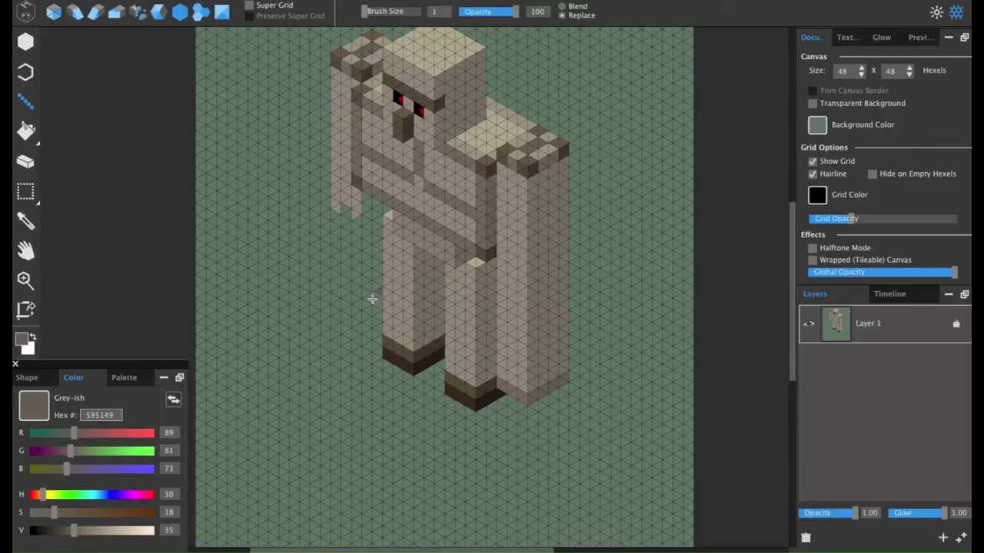
{"action": "left_click_drag", "start_coordinate": [373, 299], "coordinate": [330, 287]}
Fill the rest of the far arm's front face down to the bottom row in 877d6f
{"action": "left_click", "coordinate": [495, 397], "text": "alt"}
{"action": "left_click", "coordinate": [333, 203], "text": "alt"}
{"action": "mouse_move", "coordinate": [335, 209]}
{"action": "left_mouse_down"}
{"action": "mouse_move", "coordinate": [335, 284]}
{"action": "mouse_move", "coordinate": [354, 293]}
{"action": "mouse_move", "coordinate": [356, 212]}
{"action": "left_mouse_up"}
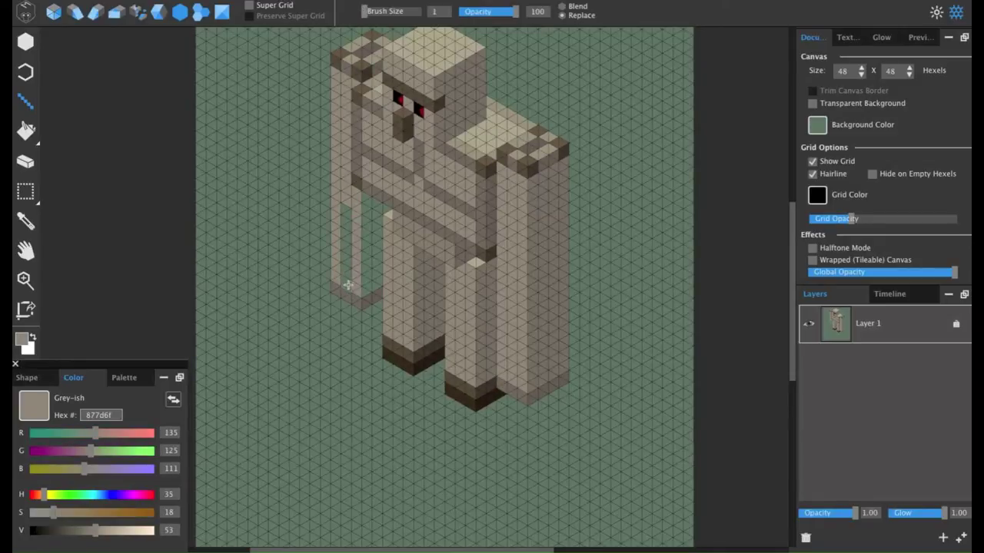
{"action": "left_click_drag", "start_coordinate": [347, 285], "coordinate": [348, 206]}
Fill the visible part of the far arm's side face below the torso in 6b6358
{"action": "left_click", "coordinate": [525, 307], "text": "alt"}
{"action": "left_click_drag", "start_coordinate": [375, 290], "coordinate": [374, 203]}
{"action": "left_click_drag", "start_coordinate": [367, 298], "coordinate": [367, 196]}
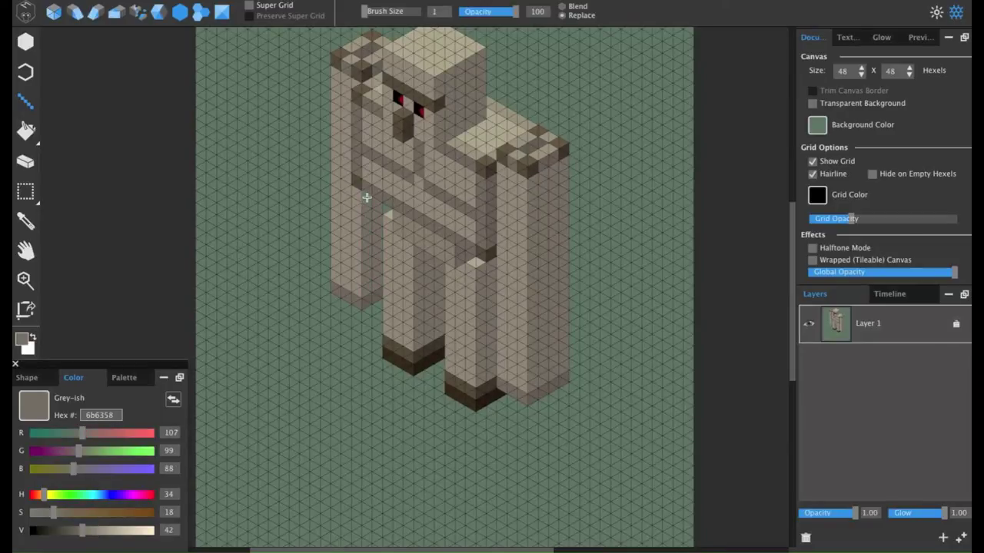
Recolour the head's front face above the brow in the less saturated grey 87837e
{"action": "scroll", "coordinate": [269, 322], "scroll_direction": "up", "scroll_amount": 3}
{"action": "key", "text": "alt"}
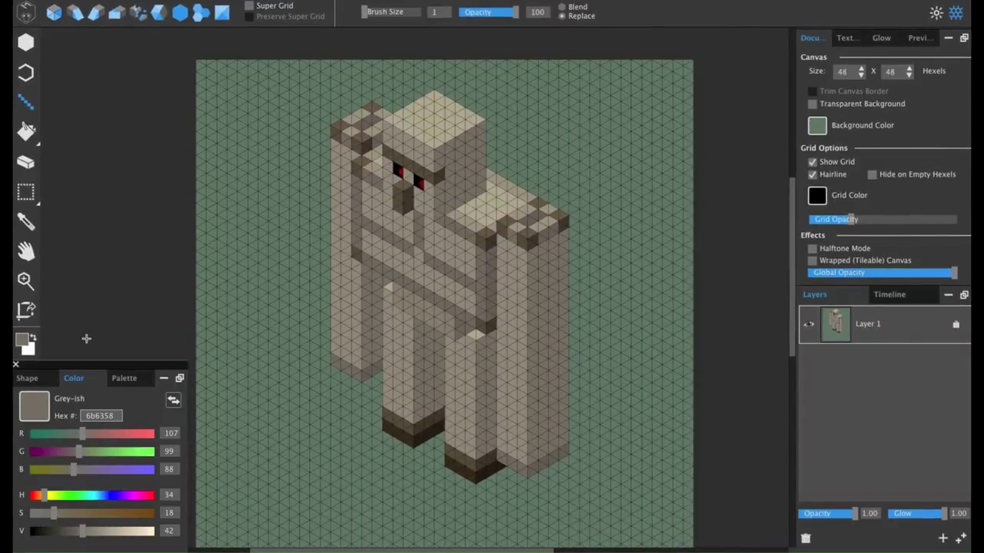
{"action": "key", "text": "alt"}
{"action": "left_click_drag", "start_coordinate": [53, 513], "coordinate": [40, 518]}
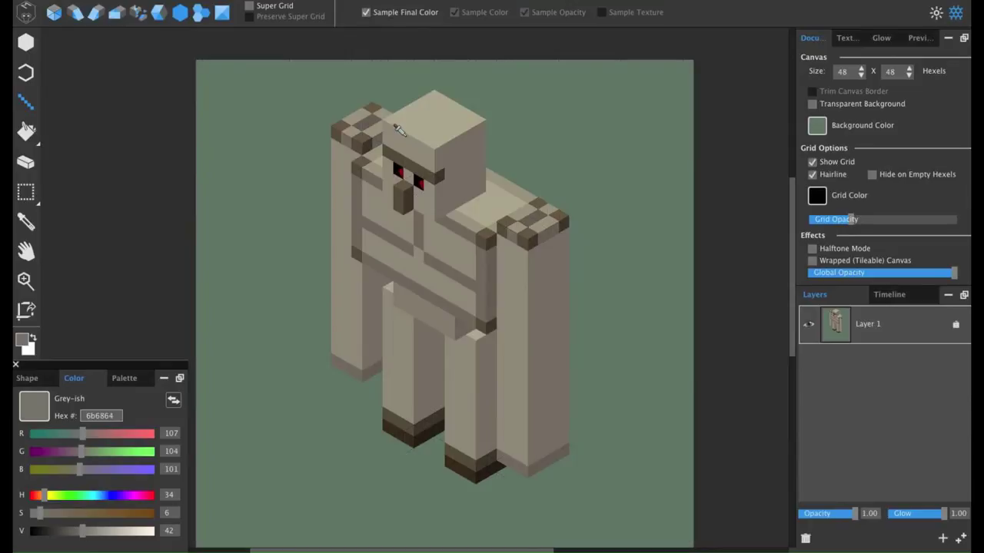
{"action": "left_click", "coordinate": [395, 138], "text": "alt"}
{"action": "left_click_drag", "start_coordinate": [54, 513], "coordinate": [42, 515]}
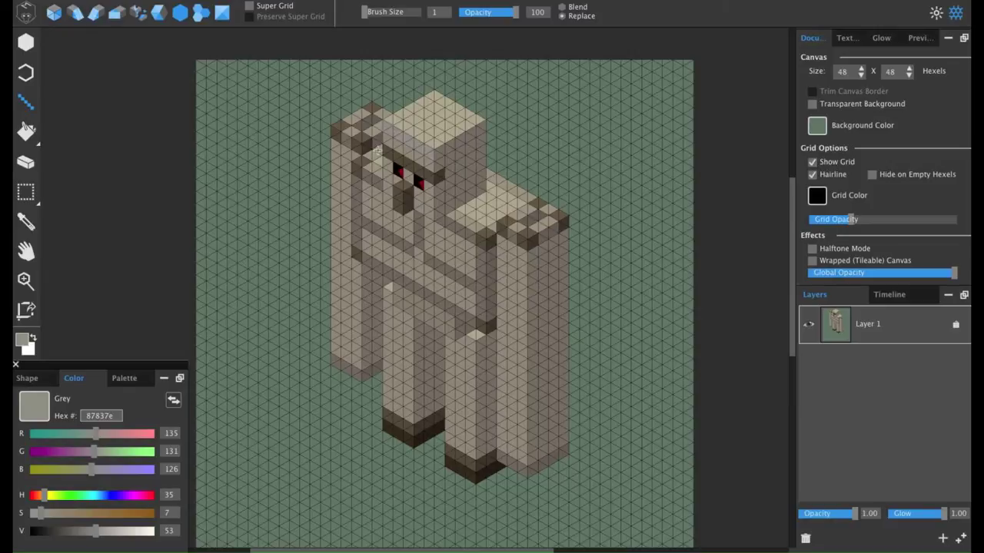
Recolour the head's side face in the less saturated grey 6b6660
{"action": "left_click", "coordinate": [441, 145], "text": "alt"}
{"action": "left_click_drag", "start_coordinate": [53, 514], "coordinate": [43, 512]}
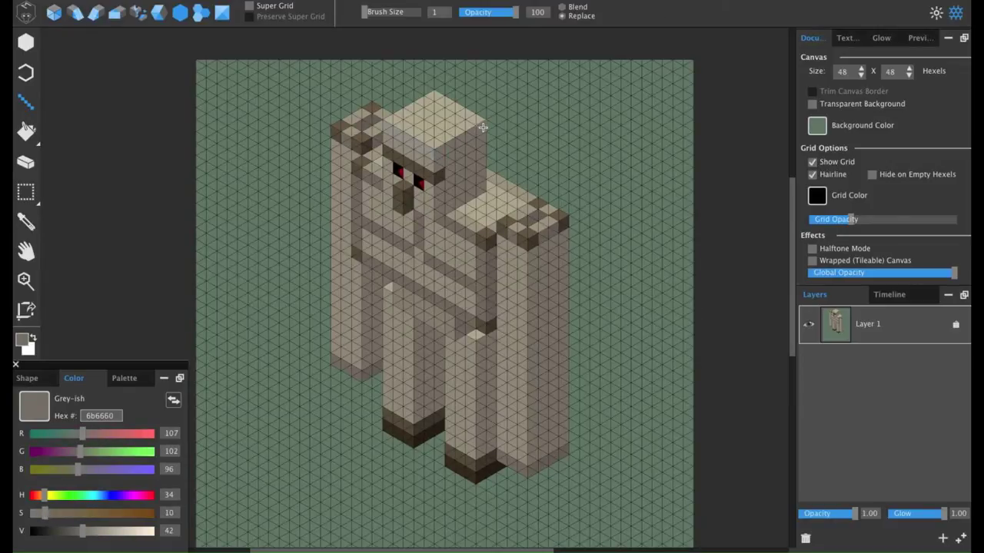
{"action": "key", "text": "alt"}
{"action": "key", "text": "alt"}
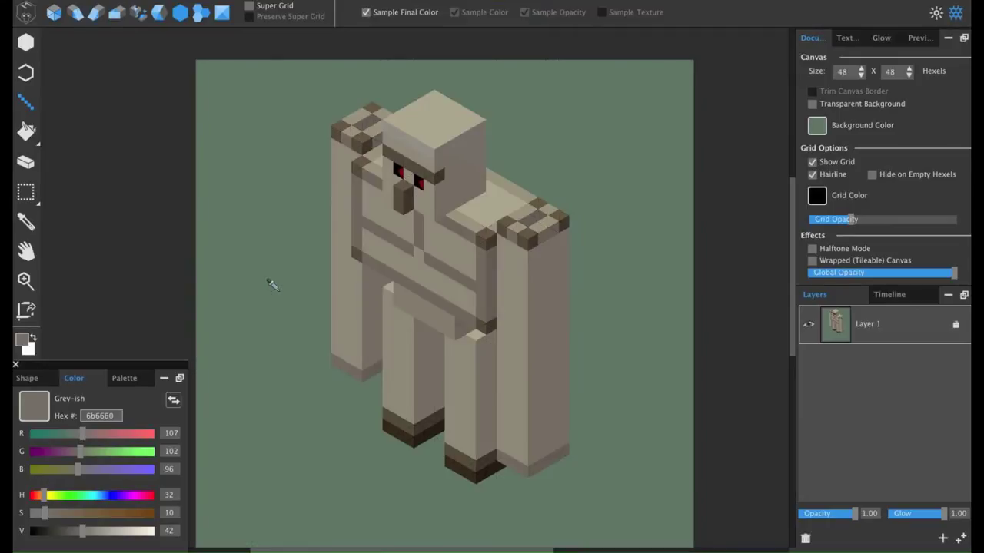
Fill the top of the head with 908c86, a lighter shade of the front face's grey
{"action": "left_click", "coordinate": [400, 139], "text": "alt"}
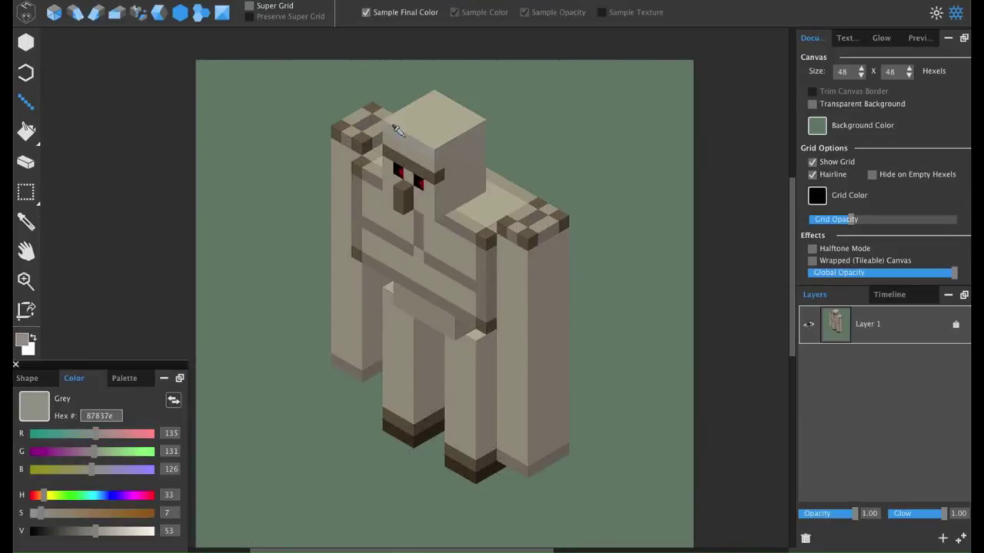
{"action": "left_click_drag", "start_coordinate": [95, 531], "coordinate": [100, 531]}
{"action": "left_click", "coordinate": [26, 131]}
{"action": "left_click", "coordinate": [407, 109]}
{"action": "key", "text": "alt"}
{"action": "key", "text": "l"}
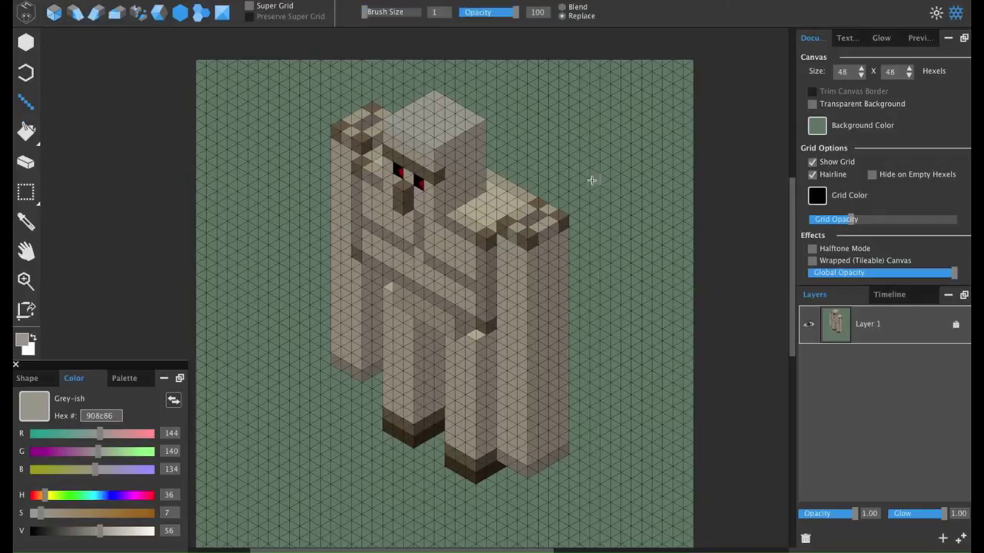
Add a new layer and paint black markings around the head above the brow, plus two parallel stripes on its top
{"action": "left_click", "coordinate": [943, 539]}
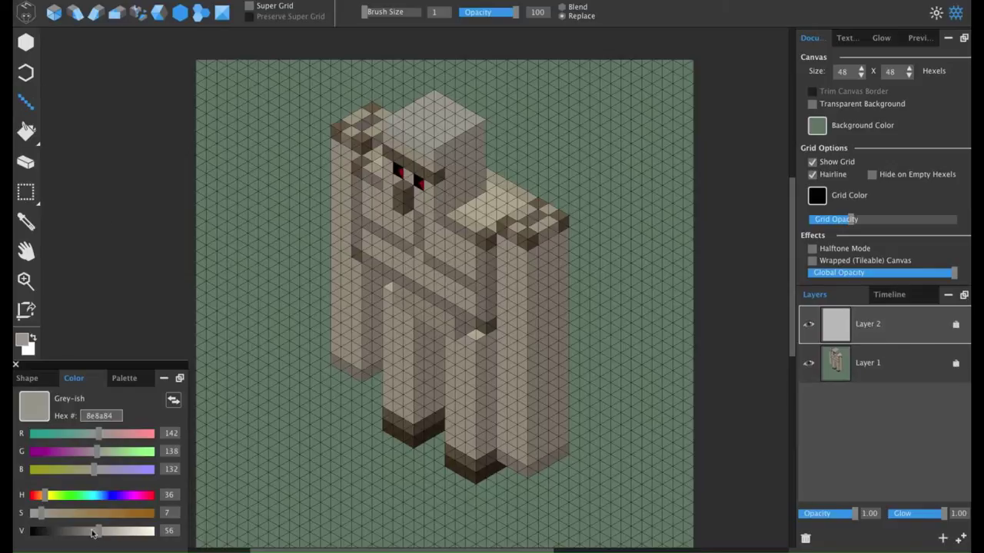
{"action": "left_click_drag", "start_coordinate": [92, 532], "coordinate": [31, 531]}
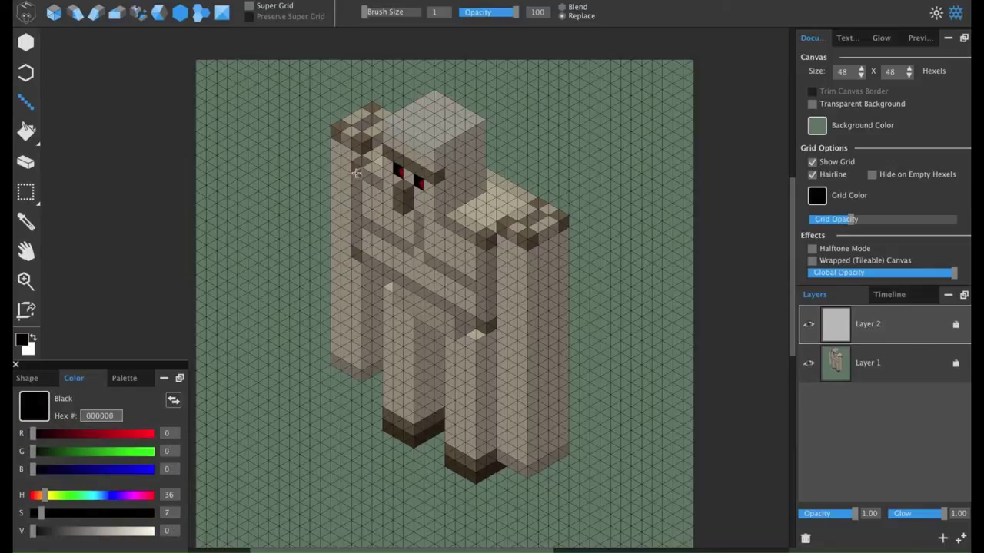
{"action": "mouse_move", "coordinate": [386, 138]}
{"action": "left_mouse_down"}
{"action": "mouse_move", "coordinate": [435, 167]}
{"action": "mouse_move", "coordinate": [452, 157]}
{"action": "mouse_move", "coordinate": [483, 181]}
{"action": "left_mouse_up"}
{"action": "left_click_drag", "start_coordinate": [470, 114], "coordinate": [432, 130]}
{"action": "left_click_drag", "start_coordinate": [450, 98], "coordinate": [412, 120]}
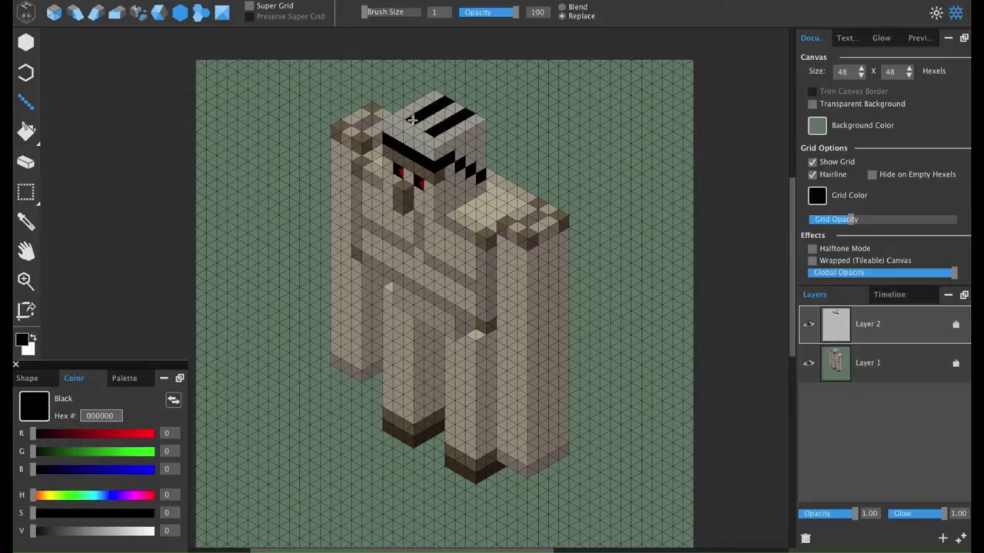
Paint a black bar on the near shoulder's top and a band across the chest, erasing the excess at its centre
{"action": "left_click_drag", "start_coordinate": [512, 199], "coordinate": [485, 210]}
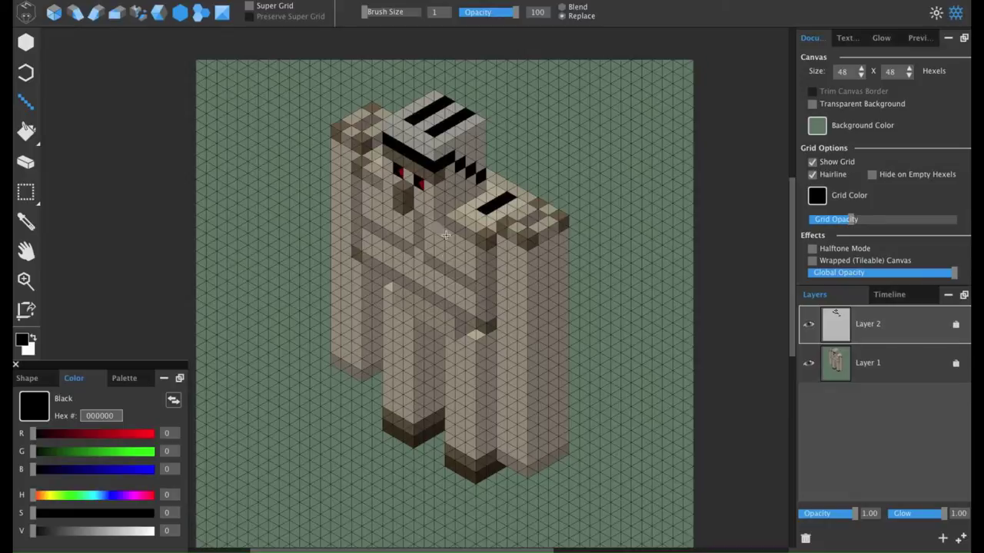
{"action": "left_click_drag", "start_coordinate": [473, 298], "coordinate": [363, 233]}
{"action": "key", "text": "e"}
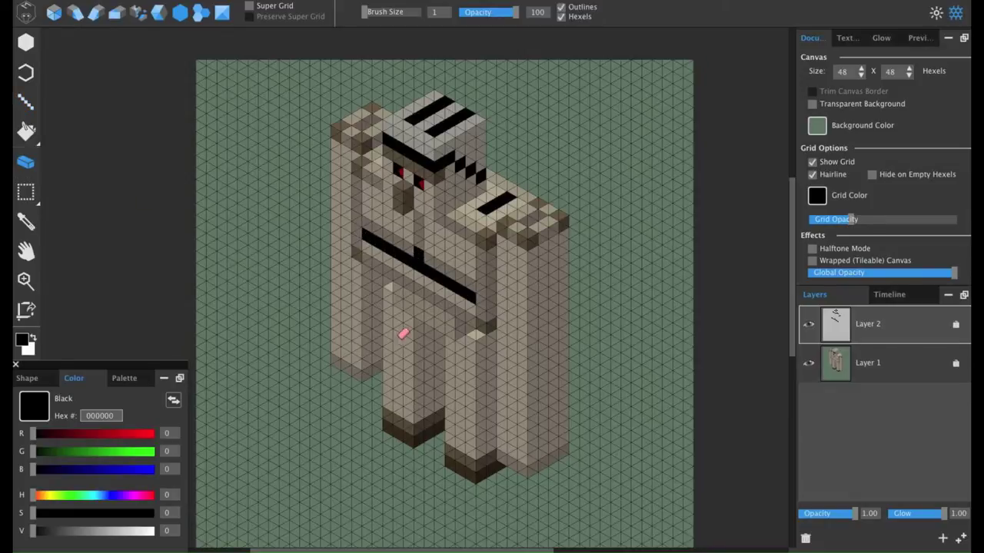
{"action": "key", "text": "l"}
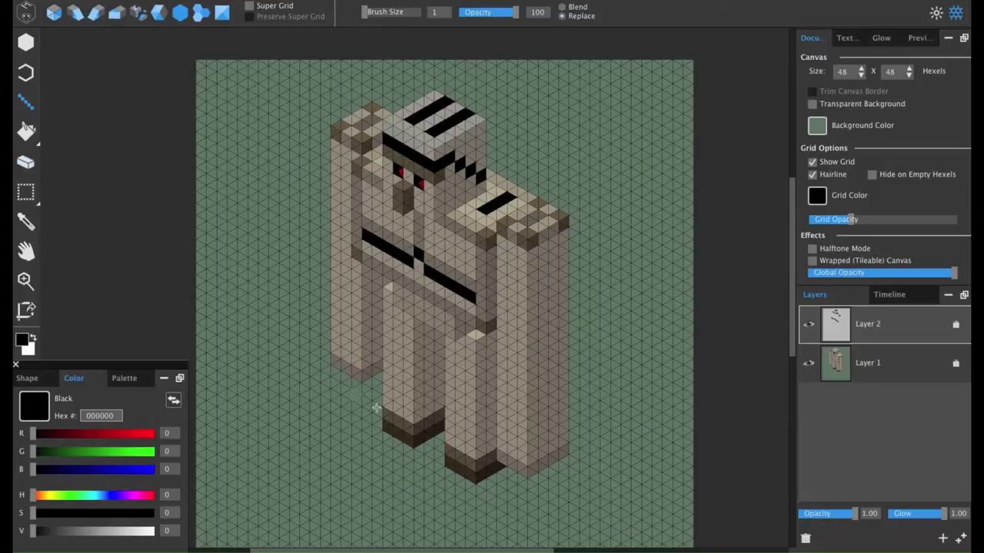
Paint black stripes across the near leg and the near arm's lower part, wrapping some onto their side faces
{"action": "mouse_move", "coordinate": [460, 435]}
{"action": "left_mouse_down"}
{"action": "mouse_move", "coordinate": [461, 411]}
{"action": "mouse_move", "coordinate": [449, 402]}
{"action": "mouse_move", "coordinate": [485, 392]}
{"action": "mouse_move", "coordinate": [451, 383]}
{"action": "mouse_move", "coordinate": [448, 353]}
{"action": "mouse_move", "coordinate": [479, 370]}
{"action": "left_mouse_up"}
{"action": "left_click", "coordinate": [470, 368]}
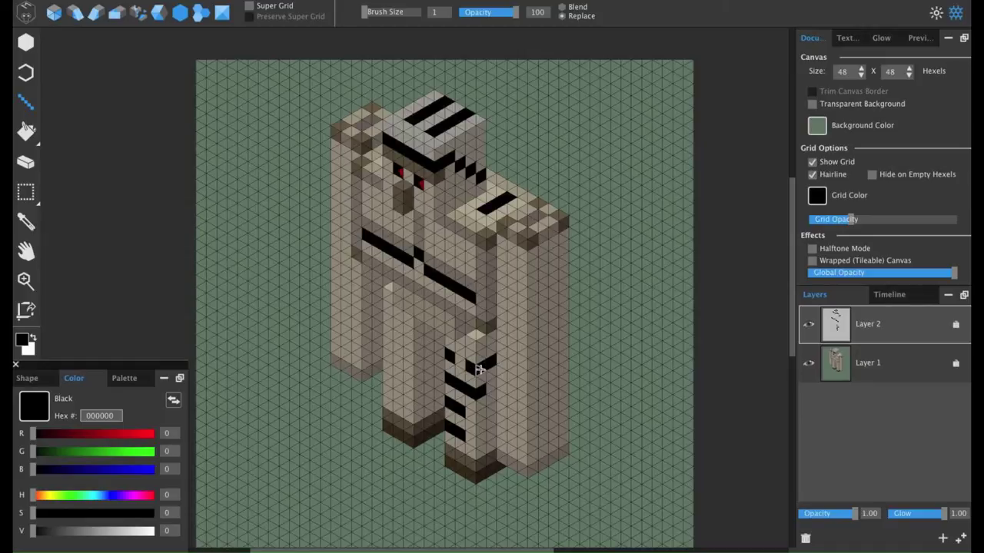
{"action": "mouse_move", "coordinate": [524, 448]}
{"action": "left_mouse_down"}
{"action": "mouse_move", "coordinate": [500, 434]}
{"action": "mouse_move", "coordinate": [515, 416]}
{"action": "mouse_move", "coordinate": [502, 411]}
{"action": "mouse_move", "coordinate": [498, 384]}
{"action": "left_mouse_up"}
{"action": "left_click", "coordinate": [532, 398]}
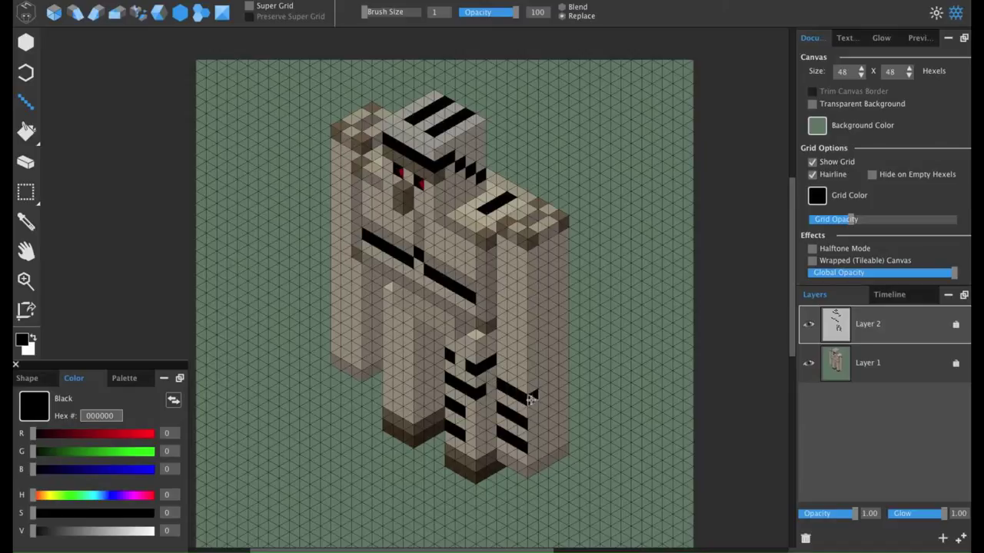
{"action": "left_click", "coordinate": [532, 420]}
{"action": "left_click", "coordinate": [532, 435]}
{"action": "left_click", "coordinate": [534, 445]}
Add four small black patches to the far leg's front face, three along its outer edge and one further in
{"action": "left_click", "coordinate": [387, 377]}
{"action": "left_click", "coordinate": [386, 355]}
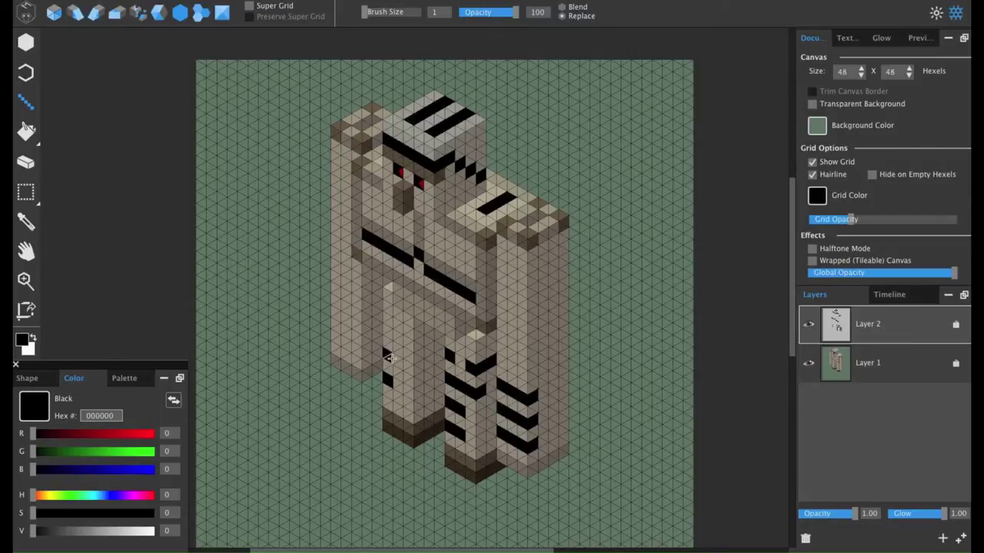
{"action": "left_click", "coordinate": [389, 331]}
{"action": "left_click", "coordinate": [408, 343]}
Paint black stripes and a small patch around the lower part of the far arm
{"action": "mouse_move", "coordinate": [369, 346]}
{"action": "left_mouse_down"}
{"action": "mouse_move", "coordinate": [359, 352]}
{"action": "mouse_move", "coordinate": [333, 337]}
{"action": "left_mouse_up"}
{"action": "left_click", "coordinate": [358, 325]}
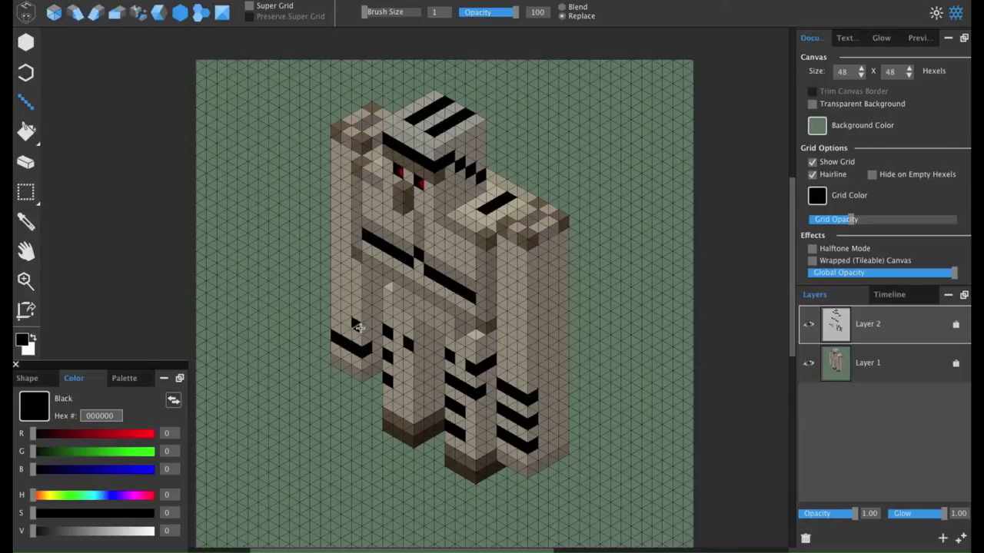
{"action": "left_click", "coordinate": [337, 312]}
{"action": "left_click", "coordinate": [368, 325]}
{"action": "left_click_drag", "start_coordinate": [367, 300], "coordinate": [336, 292]}
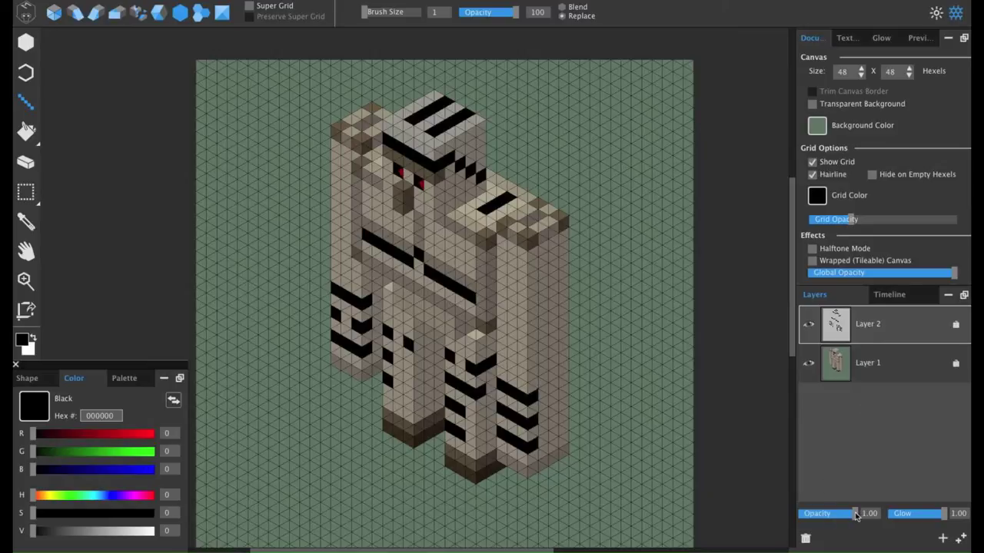
Lower Layer 2's opacity to 0.15 and check the shading with the grid hidden, restoring the grid
{"action": "left_click_drag", "start_coordinate": [844, 516], "coordinate": [807, 515]}
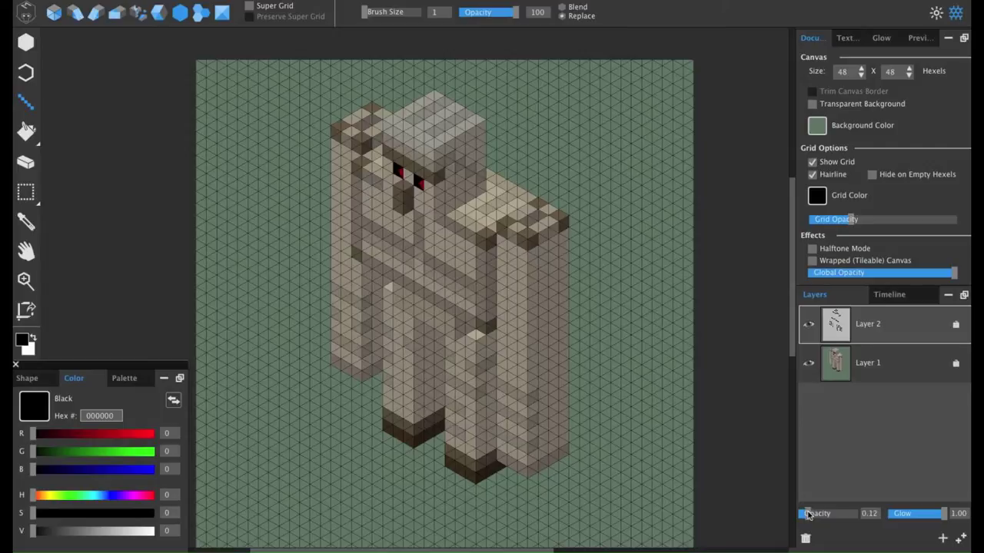
{"action": "key", "text": "alt"}
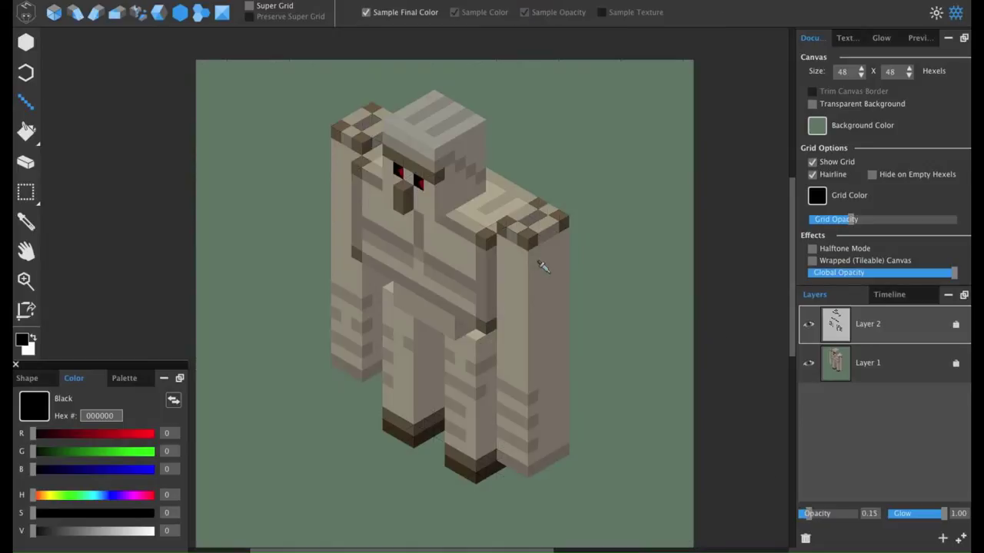
{"action": "left_click", "coordinate": [812, 162]}
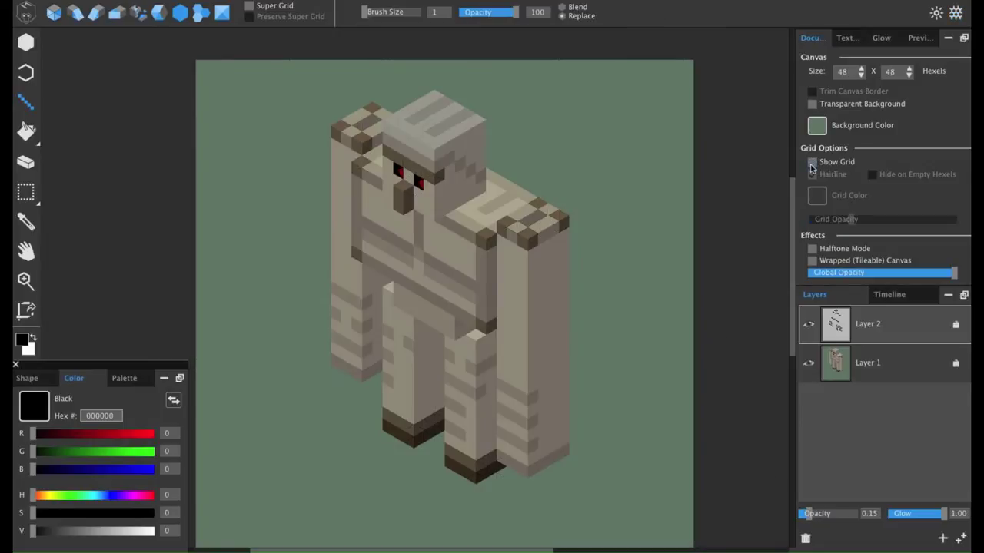
{"action": "left_click", "coordinate": [813, 163]}
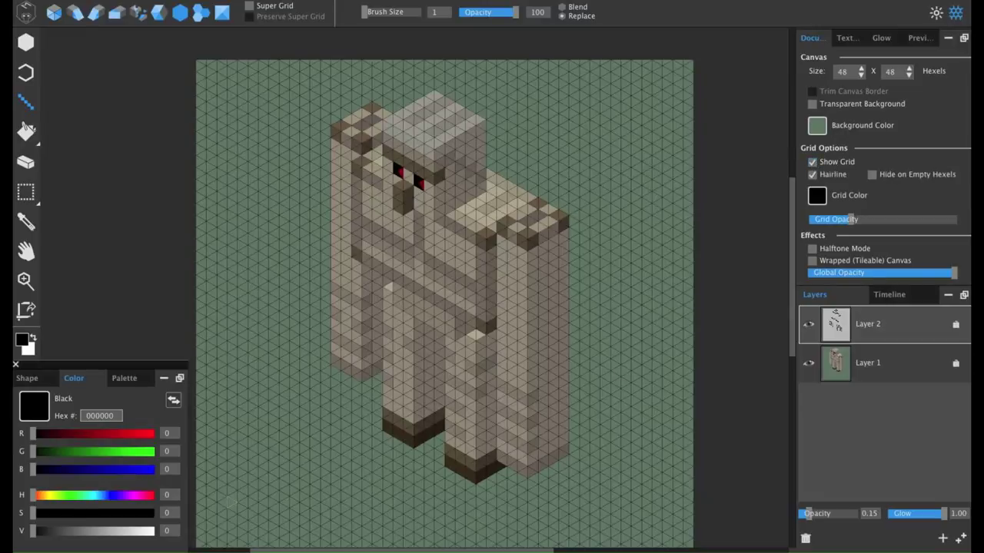
Add a new layer and paint a short vertical vine strip in green 2e5a2e on the torso beside the face
{"action": "left_click", "coordinate": [15, 365]}
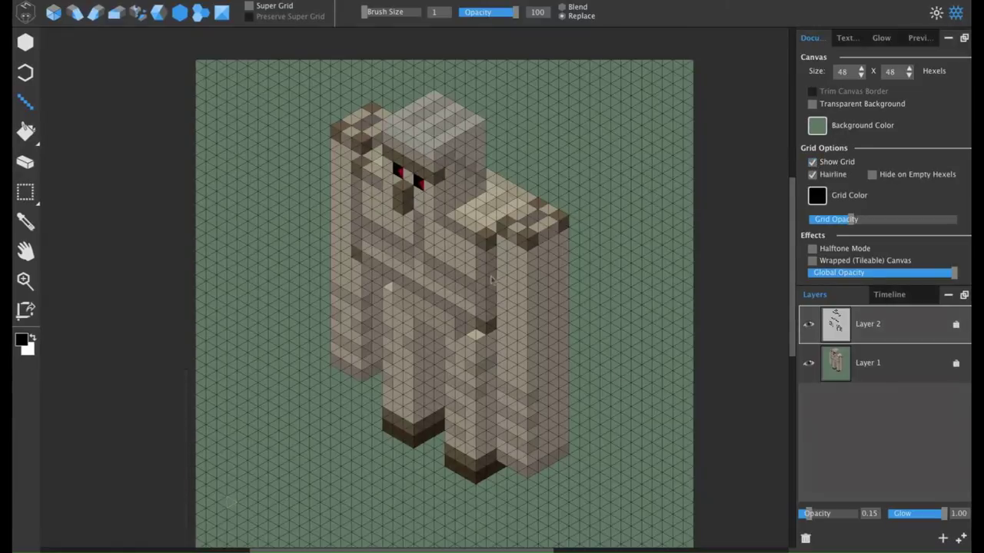
{"action": "left_click", "coordinate": [25, 44]}
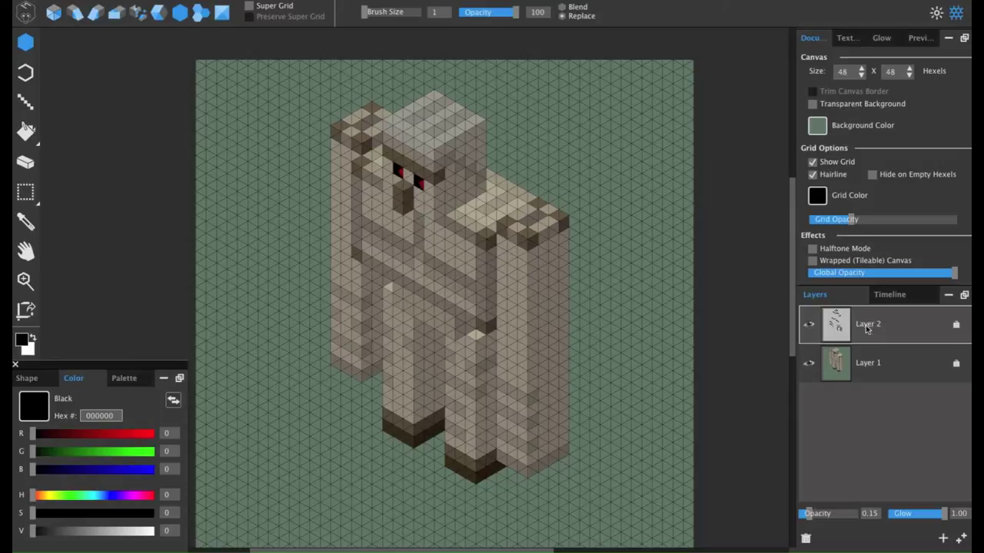
{"action": "left_click", "coordinate": [943, 538]}
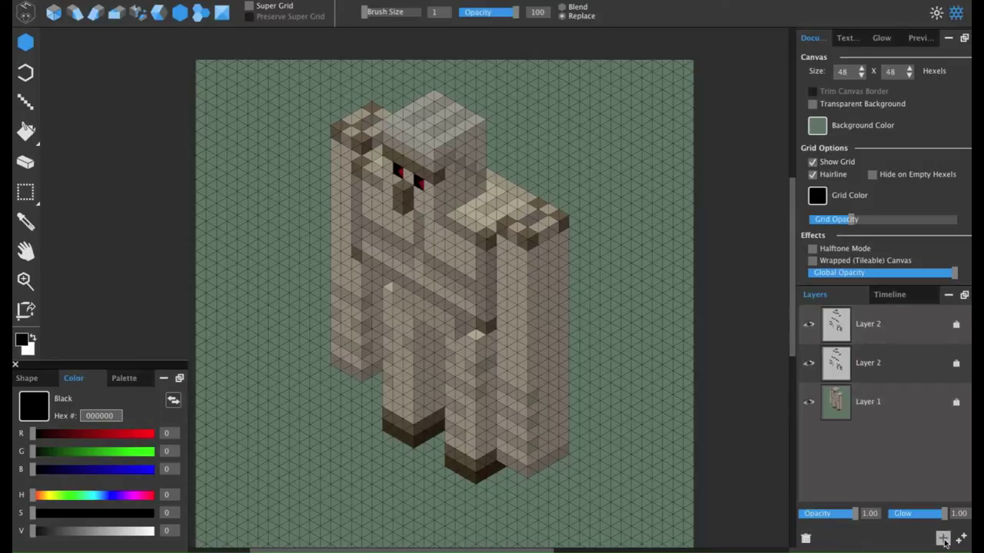
{"action": "left_click", "coordinate": [26, 101]}
{"action": "left_click_drag", "start_coordinate": [38, 452], "coordinate": [75, 481]}
{"action": "left_click_drag", "start_coordinate": [150, 513], "coordinate": [82, 515]}
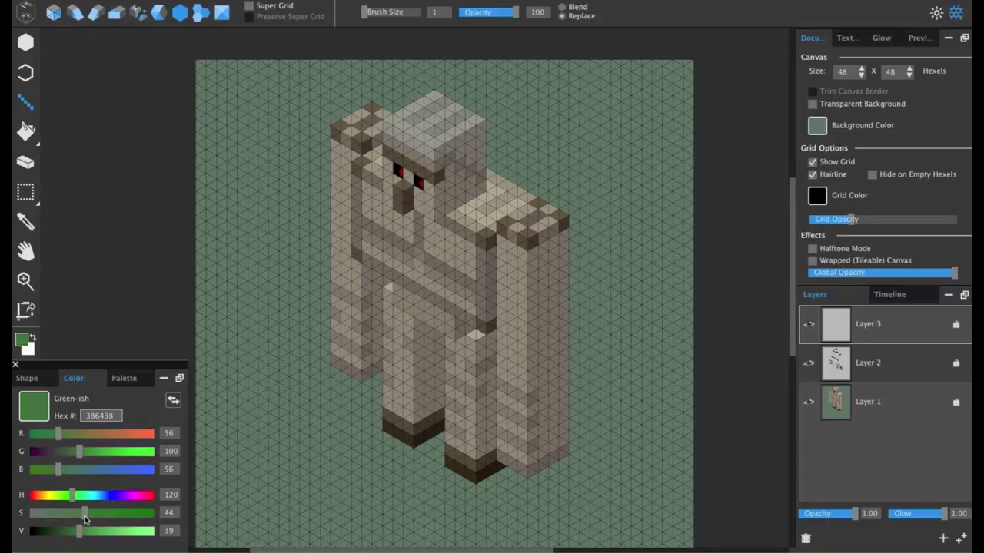
{"action": "left_click_drag", "start_coordinate": [84, 514], "coordinate": [75, 535]}
{"action": "left_click", "coordinate": [379, 173]}
{"action": "left_click_drag", "start_coordinate": [381, 179], "coordinate": [380, 199]}
Extend the vines in 2d592d down the torso's front to the waist and along the far leg to its foot
{"action": "key", "text": "alt"}
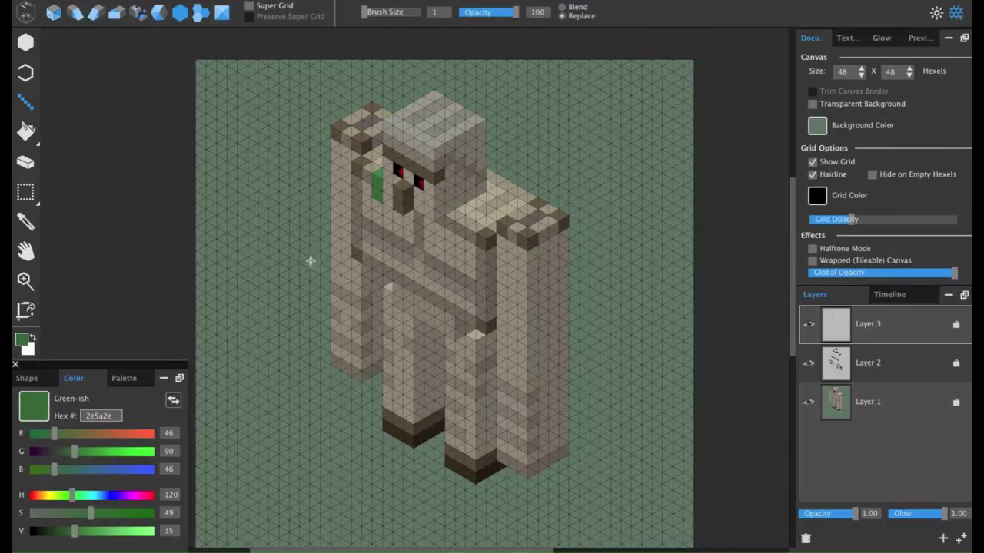
{"action": "left_click_drag", "start_coordinate": [368, 199], "coordinate": [367, 235]}
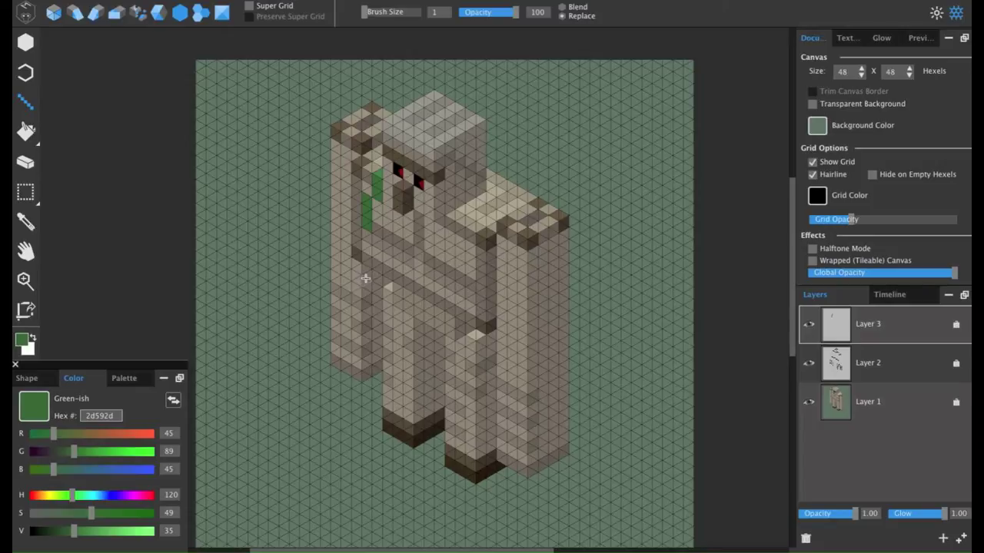
{"action": "left_click", "coordinate": [367, 249]}
{"action": "mouse_move", "coordinate": [387, 212]}
{"action": "left_mouse_down"}
{"action": "mouse_move", "coordinate": [390, 274]}
{"action": "mouse_move", "coordinate": [417, 303]}
{"action": "mouse_move", "coordinate": [415, 313]}
{"action": "mouse_move", "coordinate": [408, 308]}
{"action": "left_mouse_up"}
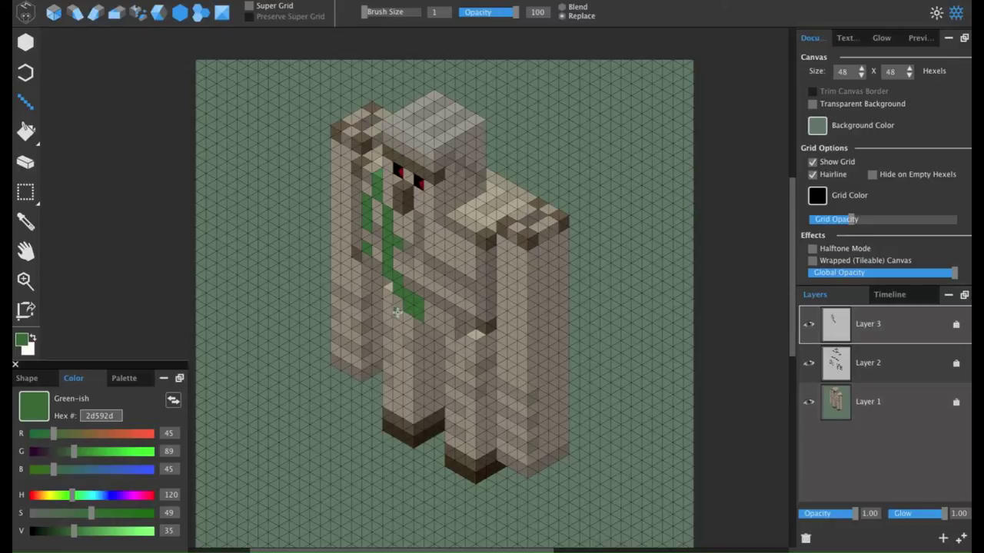
{"action": "left_click_drag", "start_coordinate": [397, 311], "coordinate": [389, 394]}
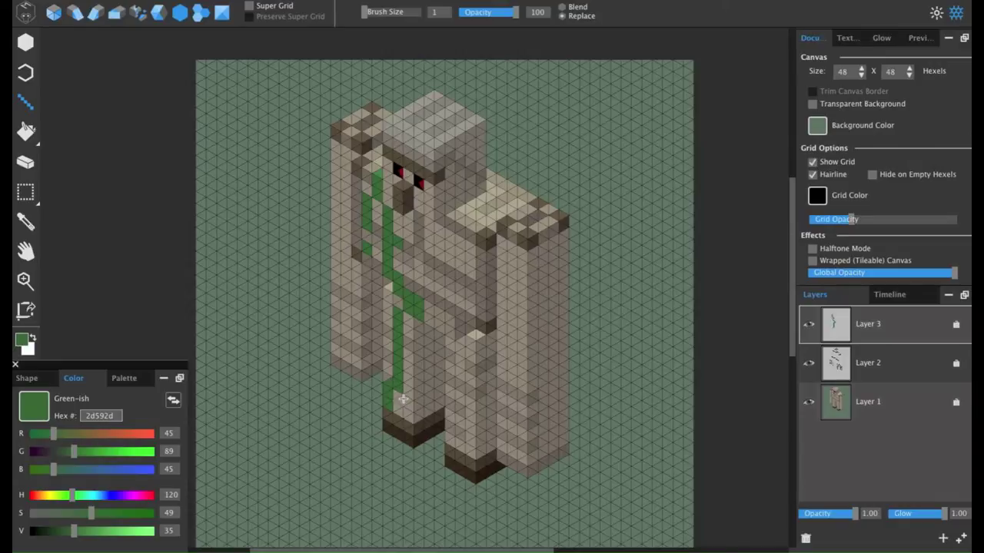
{"action": "mouse_move", "coordinate": [407, 377]}
{"action": "left_mouse_down"}
{"action": "mouse_move", "coordinate": [408, 413]}
{"action": "mouse_move", "coordinate": [409, 399]}
{"action": "left_mouse_up"}
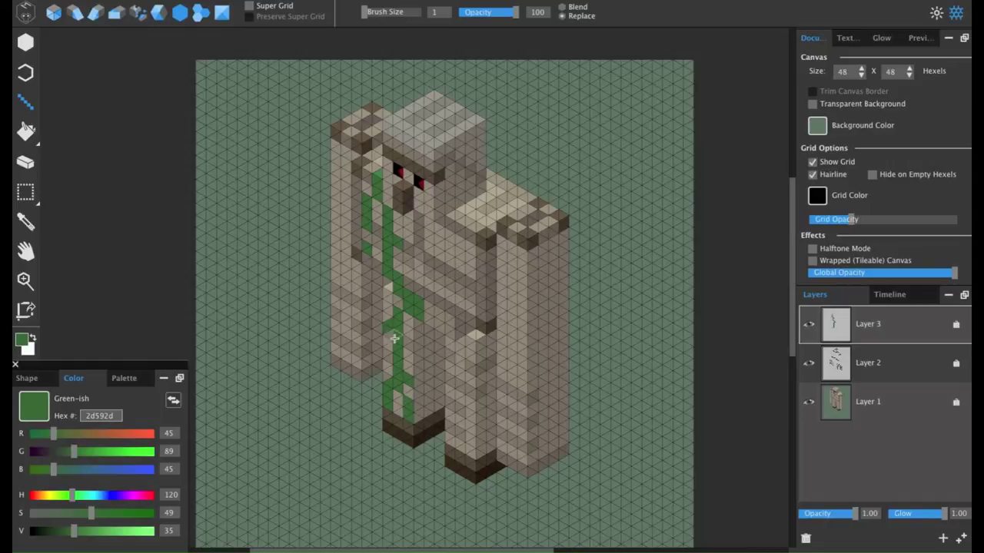
Paint a stepped diagonal vine in 2d592d on the near arm's front face, from below the shoulder to the corner edge
{"action": "left_click", "coordinate": [500, 245]}
{"action": "left_click", "coordinate": [501, 251]}
{"action": "left_click", "coordinate": [502, 257]}
{"action": "left_click", "coordinate": [510, 258]}
{"action": "left_click", "coordinate": [511, 264]}
{"action": "left_click", "coordinate": [512, 270]}
{"action": "left_click_drag", "start_coordinate": [520, 278], "coordinate": [527, 283]}
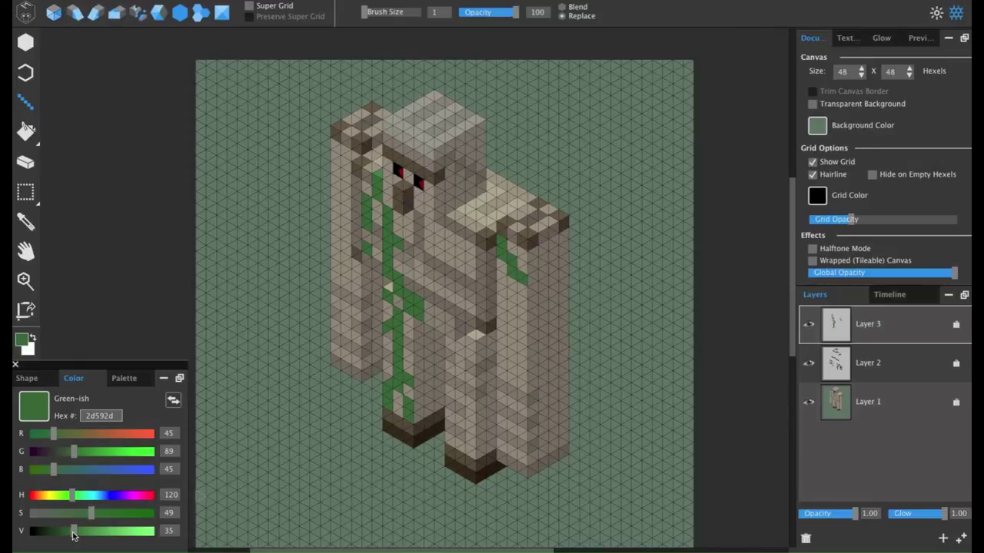
Continue the vine across the near arm's side face in the darker green 254925, redrawing it one row lower
{"action": "left_click_drag", "start_coordinate": [74, 532], "coordinate": [67, 534]}
{"action": "left_click_drag", "start_coordinate": [566, 248], "coordinate": [540, 266]}
{"action": "key", "text": "ctrl+z"}
{"action": "left_click_drag", "start_coordinate": [547, 271], "coordinate": [531, 279]}
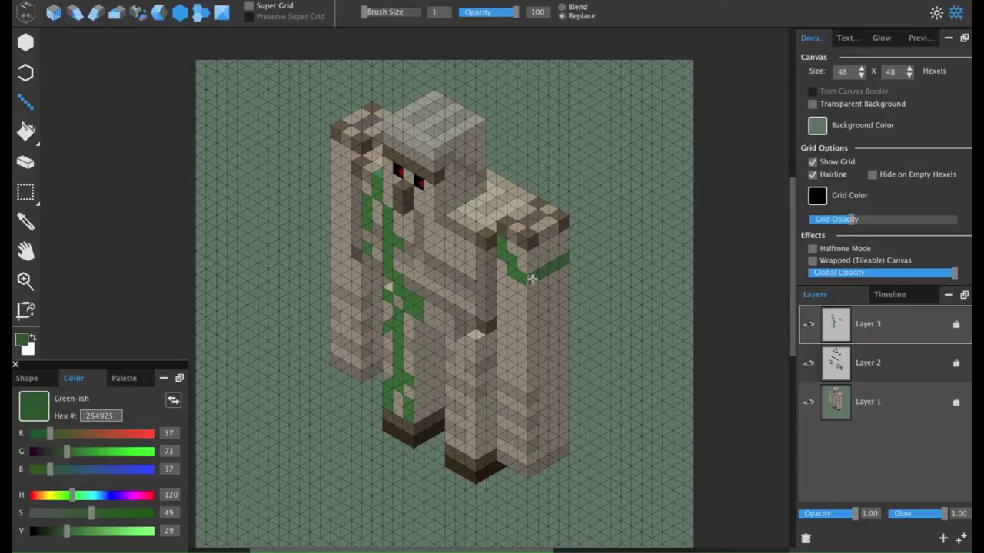
Paint vine branches in 224422 on the near arm's side face, up to the shoulder and down the arm
{"action": "key", "text": "alt"}
{"action": "left_click_drag", "start_coordinate": [67, 531], "coordinate": [64, 531]}
{"action": "mouse_move", "coordinate": [541, 276]}
{"action": "left_mouse_down"}
{"action": "mouse_move", "coordinate": [533, 279]}
{"action": "mouse_move", "coordinate": [555, 255]}
{"action": "mouse_move", "coordinate": [555, 229]}
{"action": "left_mouse_up"}
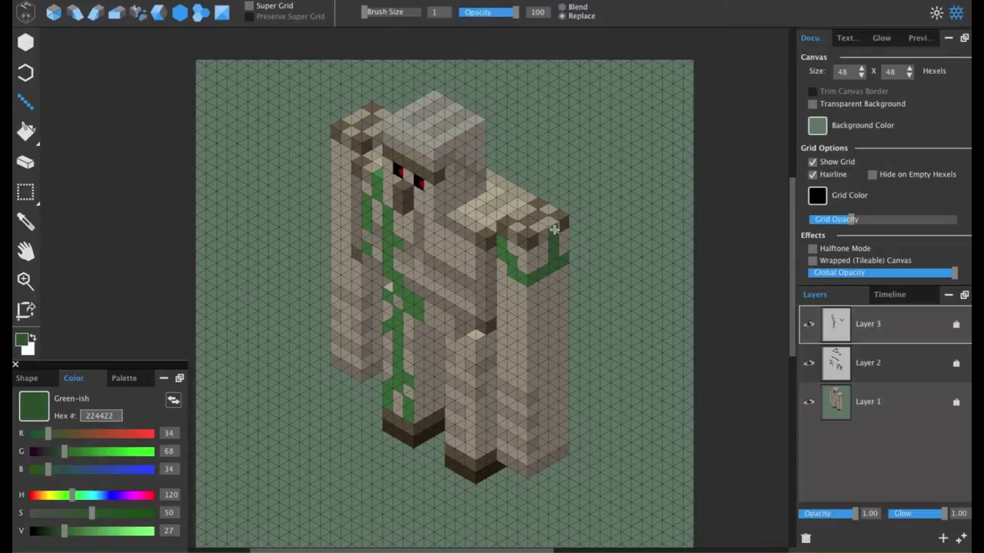
{"action": "key", "text": "ctrl+z"}
{"action": "key", "text": "ctrl+z"}
{"action": "left_click_drag", "start_coordinate": [543, 287], "coordinate": [545, 312]}
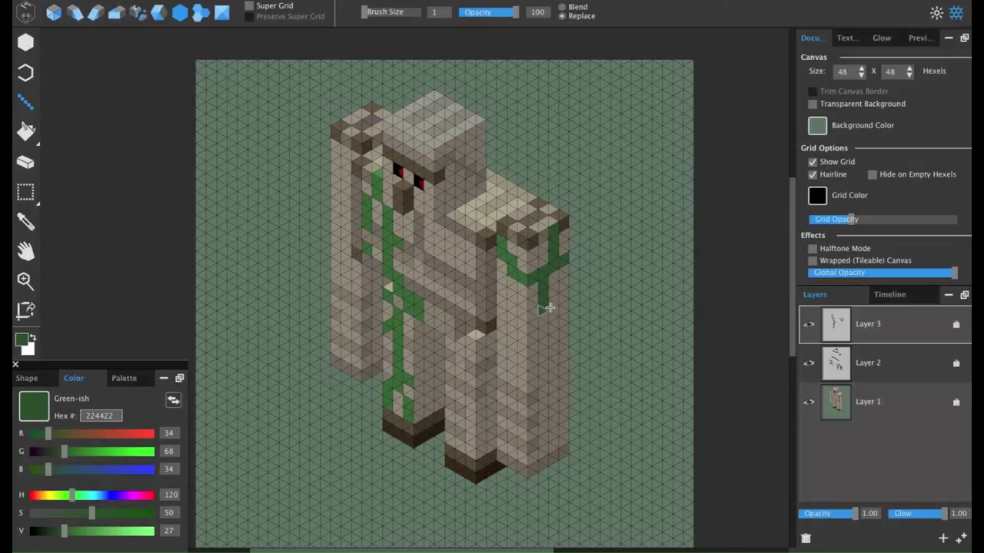
Extend the 224422 vine down the near arm's side face to its lower end, adding branches along the way
{"action": "mouse_move", "coordinate": [550, 308]}
{"action": "left_mouse_down"}
{"action": "mouse_move", "coordinate": [533, 353]}
{"action": "mouse_move", "coordinate": [545, 355]}
{"action": "mouse_move", "coordinate": [544, 412]}
{"action": "left_mouse_up"}
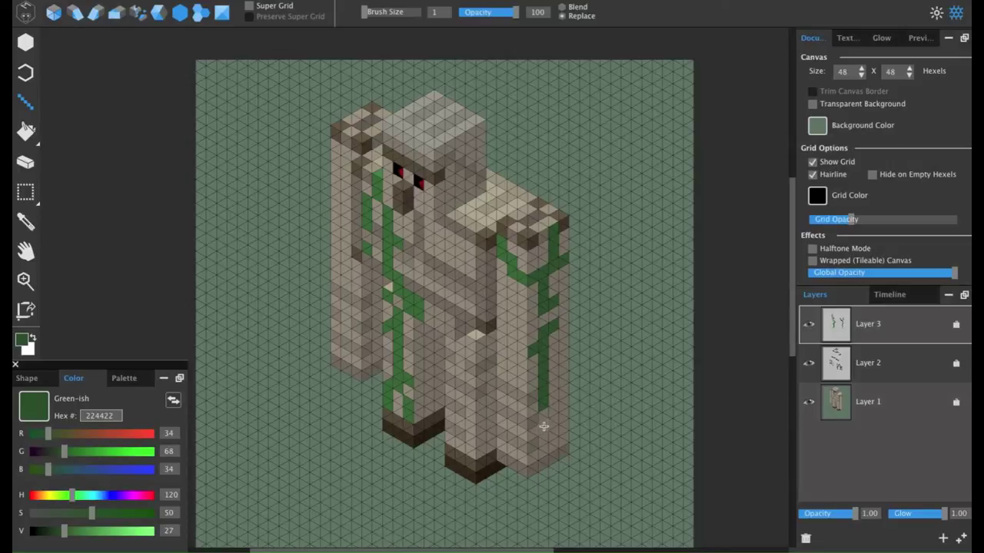
{"action": "mouse_move", "coordinate": [543, 425]}
{"action": "left_mouse_down"}
{"action": "mouse_move", "coordinate": [542, 446]}
{"action": "mouse_move", "coordinate": [555, 431]}
{"action": "left_mouse_up"}
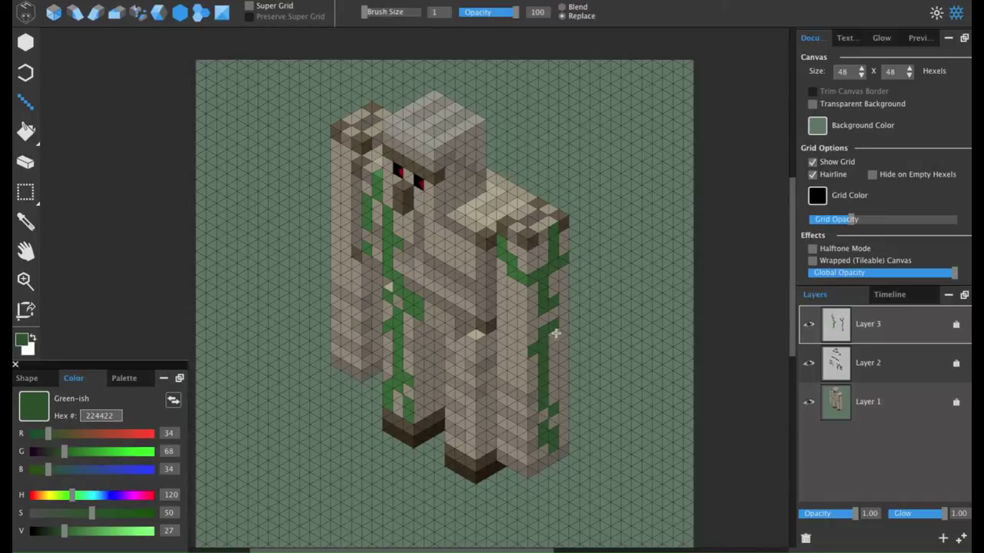
{"action": "left_click_drag", "start_coordinate": [546, 355], "coordinate": [564, 345]}
Lighten the green to 356b35 and paint vine patches across the tops of the near shoulder and torso
{"action": "left_click", "coordinate": [75, 532]}
{"action": "left_click_drag", "start_coordinate": [76, 532], "coordinate": [83, 531]}
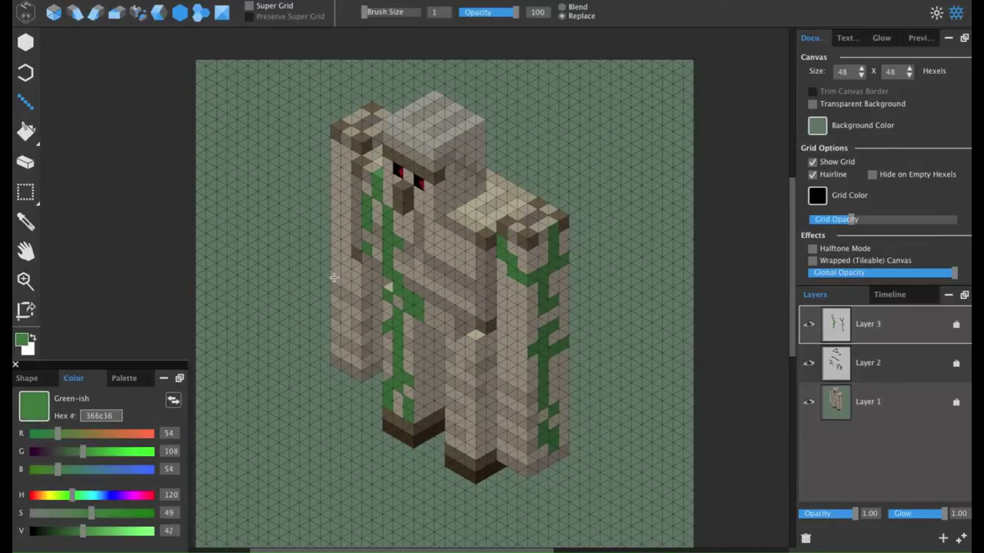
{"action": "mouse_move", "coordinate": [518, 215]}
{"action": "left_mouse_down"}
{"action": "mouse_move", "coordinate": [560, 213]}
{"action": "mouse_move", "coordinate": [544, 210]}
{"action": "left_mouse_up"}
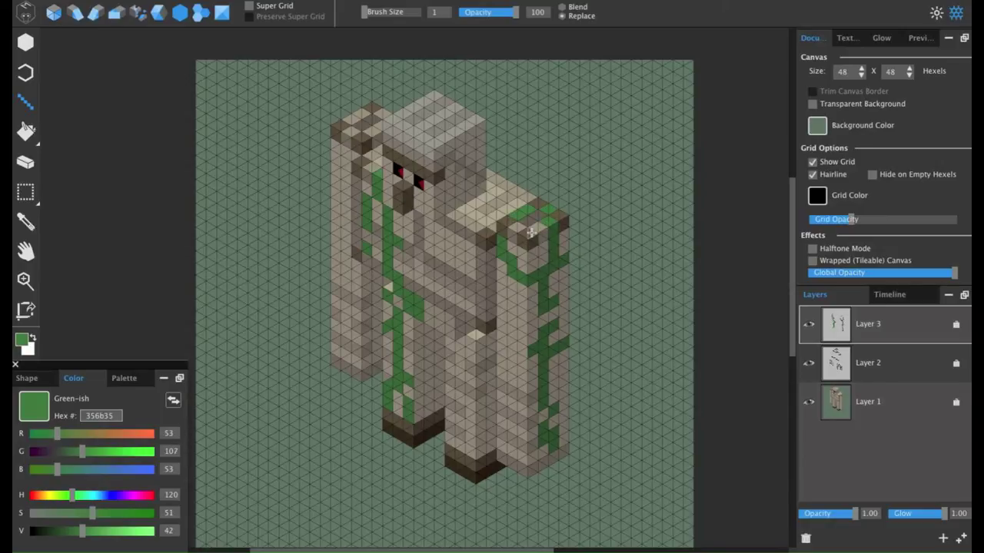
{"action": "left_click_drag", "start_coordinate": [504, 193], "coordinate": [496, 193]}
Mix yellow cbbc2f and paint flowers on the vines of the torso's top, the torso's front and the far leg
{"action": "left_click_drag", "start_coordinate": [72, 496], "coordinate": [53, 497]}
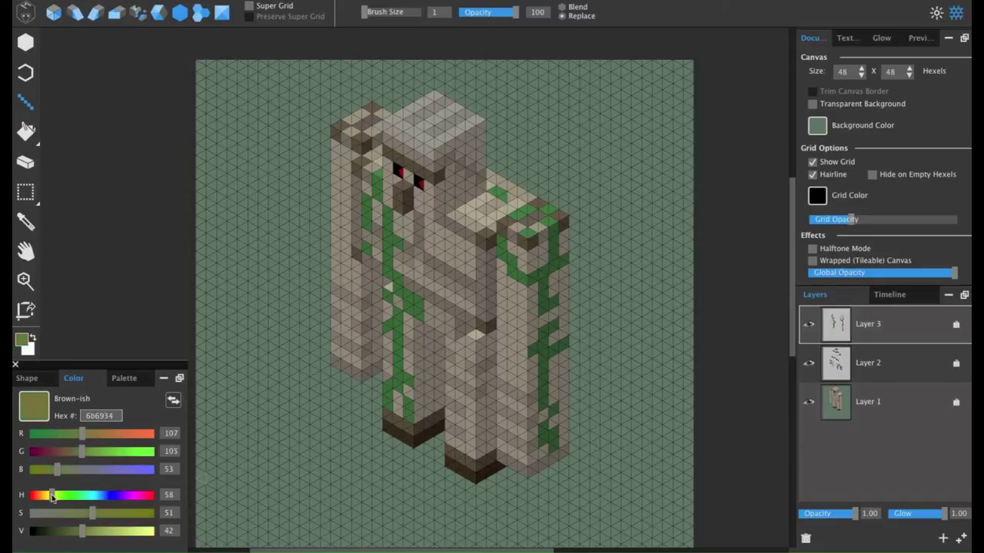
{"action": "left_click_drag", "start_coordinate": [83, 530], "coordinate": [124, 515]}
{"action": "left_click_drag", "start_coordinate": [53, 497], "coordinate": [50, 496]}
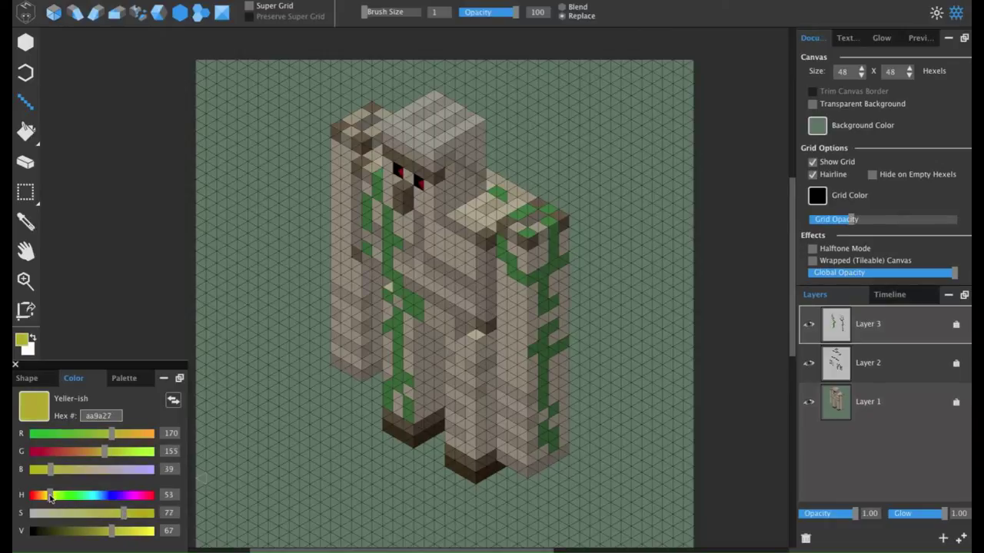
{"action": "left_click_drag", "start_coordinate": [112, 530], "coordinate": [127, 531]}
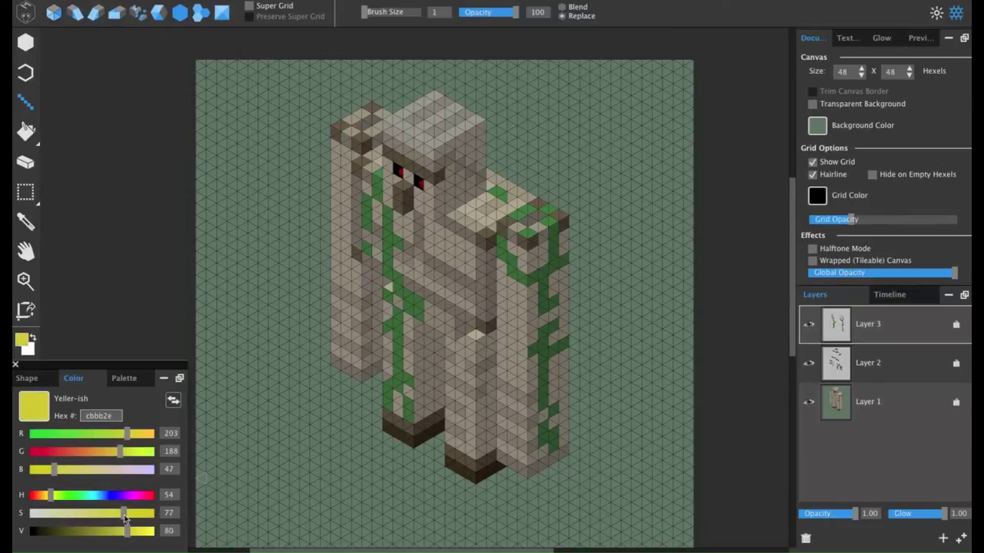
{"action": "left_click", "coordinate": [490, 185]}
{"action": "left_click", "coordinate": [377, 240]}
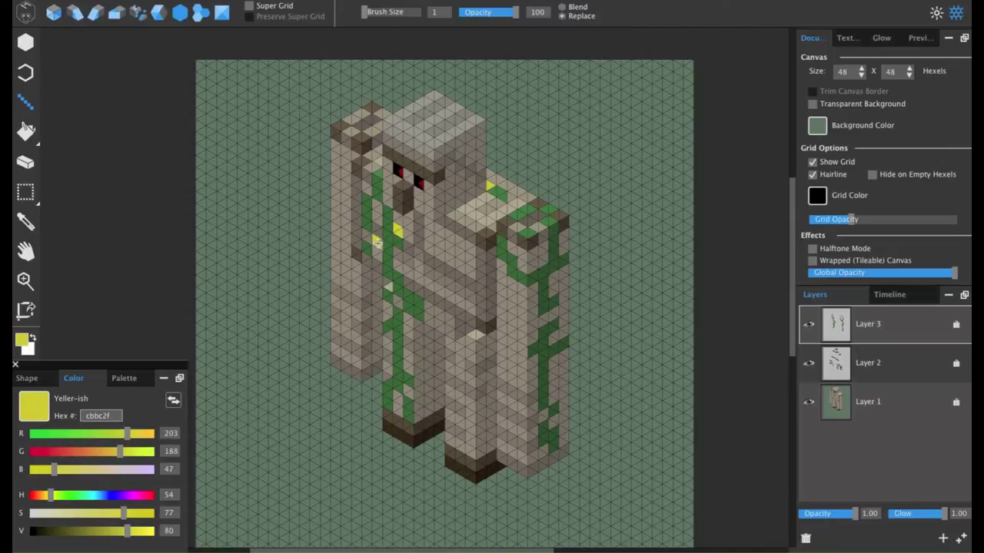
{"action": "left_click", "coordinate": [395, 324]}
{"action": "left_click", "coordinate": [396, 370]}
Paint yellow flowers along the near arm's vine, from the front face below the shoulder to the lower side face
{"action": "left_click", "coordinate": [522, 264]}
{"action": "left_click", "coordinate": [532, 266]}
{"action": "left_click", "coordinate": [554, 315]}
{"action": "left_click", "coordinate": [542, 344]}
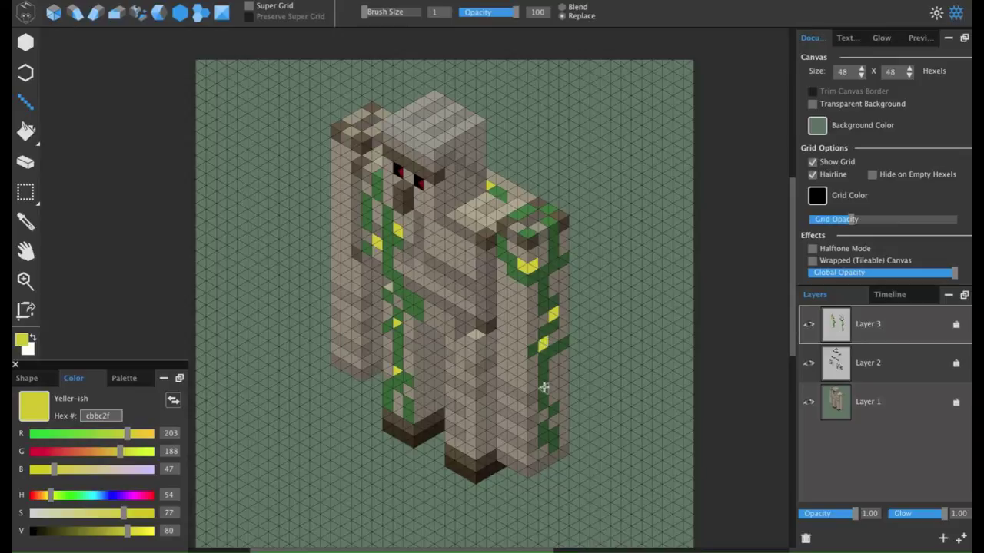
{"action": "left_click", "coordinate": [545, 415]}
{"action": "left_click", "coordinate": [552, 422]}
Sample the dark green 224422 from the near arm's vine and paint a curling vine on the far leg's side face
{"action": "left_click", "coordinate": [541, 382], "text": "alt"}
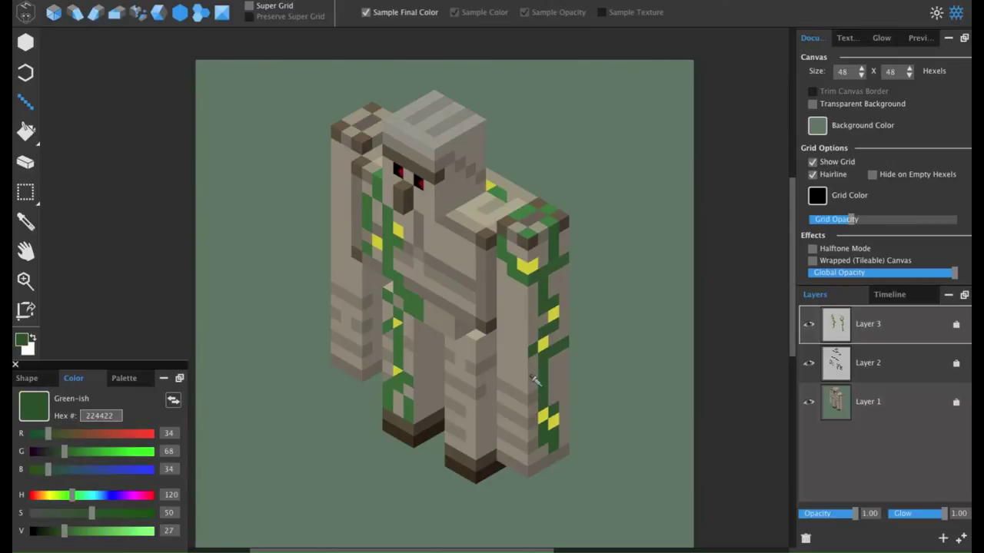
{"action": "mouse_move", "coordinate": [423, 412]}
{"action": "left_mouse_down"}
{"action": "mouse_move", "coordinate": [426, 380]}
{"action": "mouse_move", "coordinate": [418, 382]}
{"action": "left_mouse_up"}
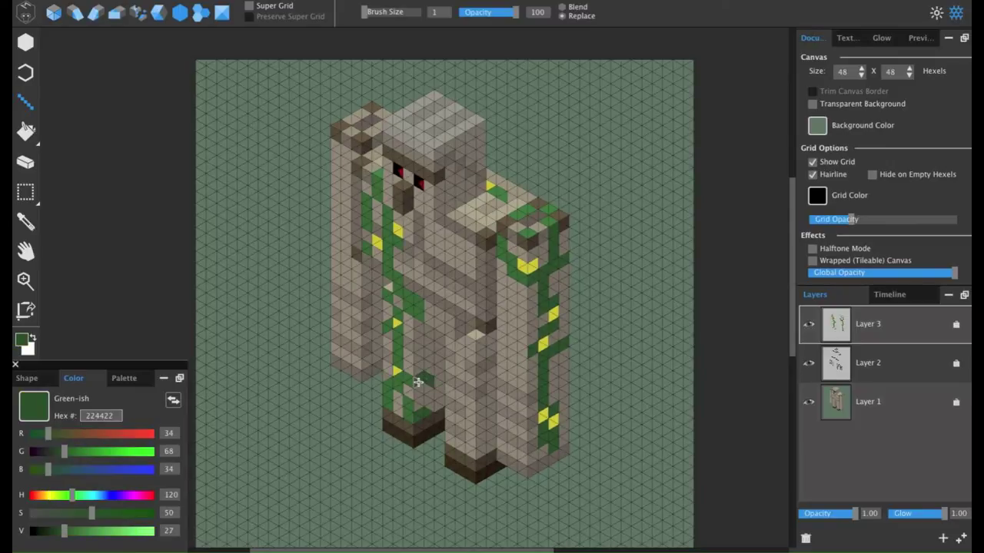
{"action": "key", "text": "alt"}
Hide the grid and lower the opacity of Layer 3 to 0.77
{"action": "left_click", "coordinate": [812, 163]}
{"action": "left_click_drag", "start_coordinate": [853, 519], "coordinate": [847, 520]}
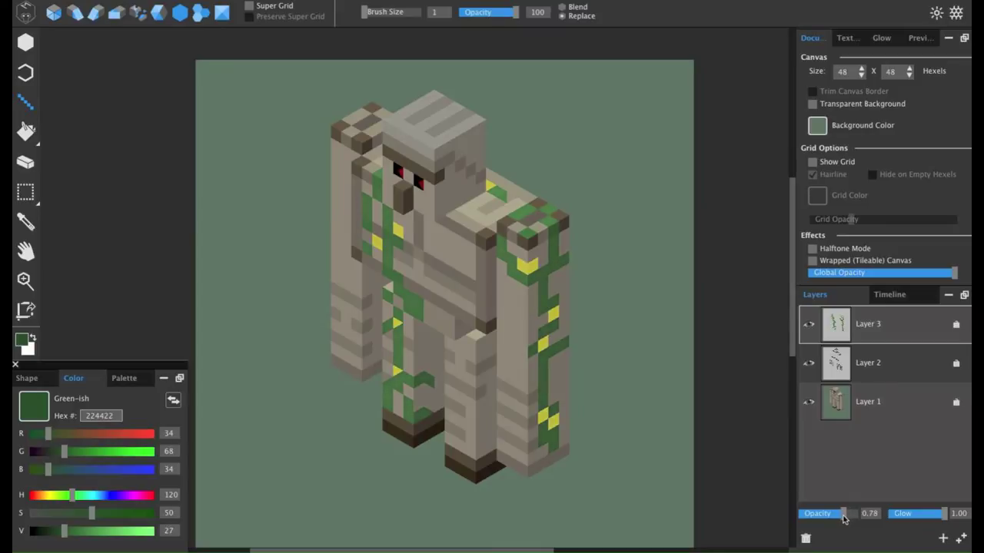
Set the colour to black, raise Layer 2's opacity to 1.00 and paint more shading stripes on the side of the head
{"action": "key", "text": "z"}
{"action": "left_click", "coordinate": [502, 268]}
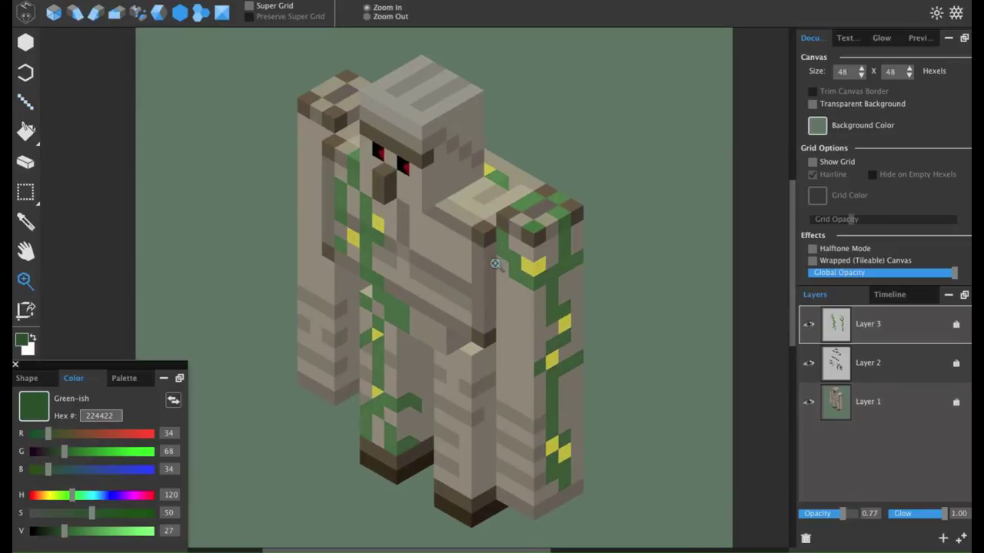
{"action": "key", "text": "h"}
{"action": "mouse_move", "coordinate": [445, 243]}
{"action": "left_mouse_down"}
{"action": "mouse_move", "coordinate": [410, 230]}
{"action": "mouse_move", "coordinate": [430, 238]}
{"action": "left_mouse_up"}
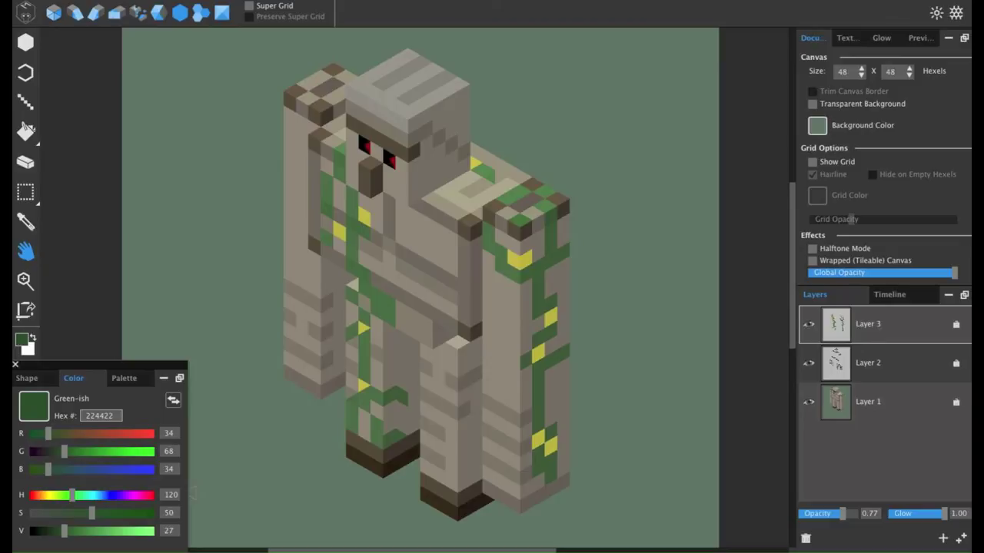
{"action": "left_click", "coordinate": [26, 101]}
{"action": "left_click_drag", "start_coordinate": [66, 530], "coordinate": [23, 531]}
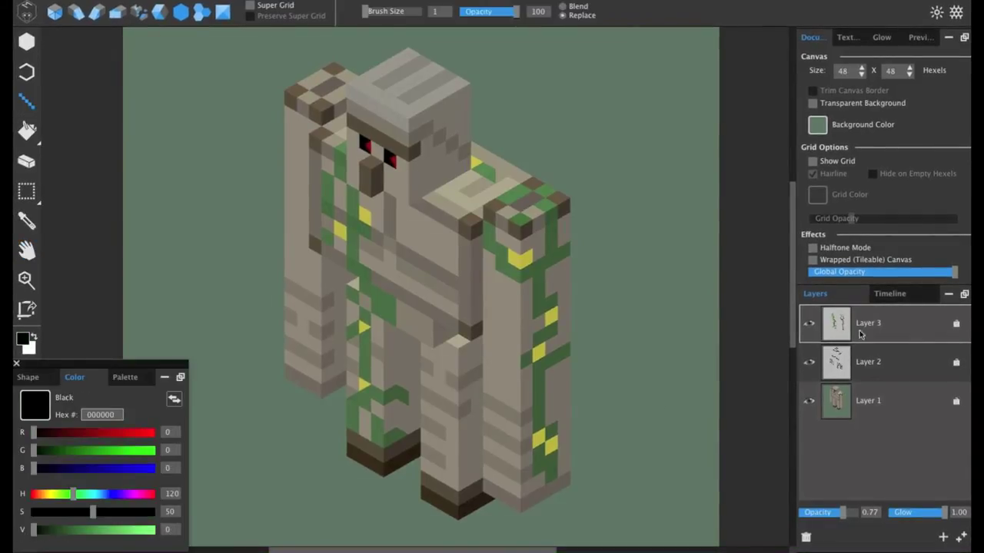
{"action": "left_click", "coordinate": [873, 372]}
{"action": "left_click_drag", "start_coordinate": [816, 514], "coordinate": [859, 513]}
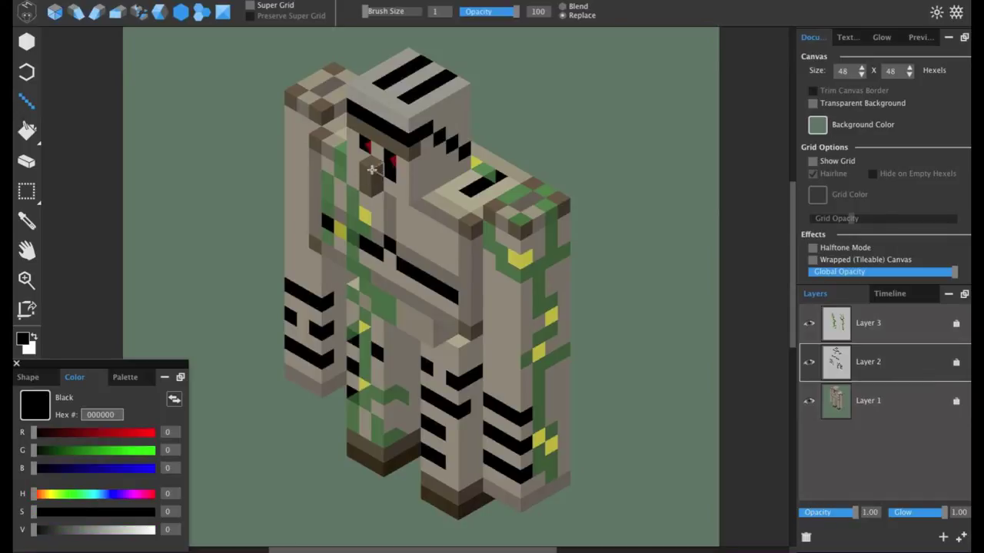
{"action": "mouse_move", "coordinate": [427, 159]}
{"action": "left_mouse_down"}
{"action": "mouse_move", "coordinate": [439, 184]}
{"action": "mouse_move", "coordinate": [453, 171]}
{"action": "mouse_move", "coordinate": [413, 196]}
{"action": "left_mouse_up"}
Lower the opacity of Layer 2 to 0.08 and recentre the golem in the view
{"action": "left_click_drag", "start_coordinate": [856, 512], "coordinate": [805, 516]}
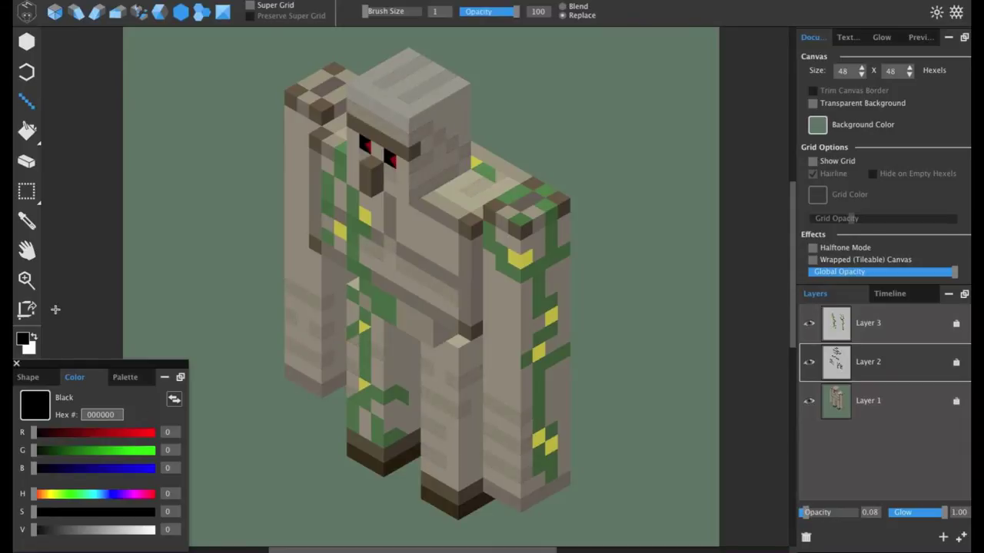
{"action": "left_click", "coordinate": [27, 250]}
{"action": "left_click_drag", "start_coordinate": [390, 224], "coordinate": [404, 216]}
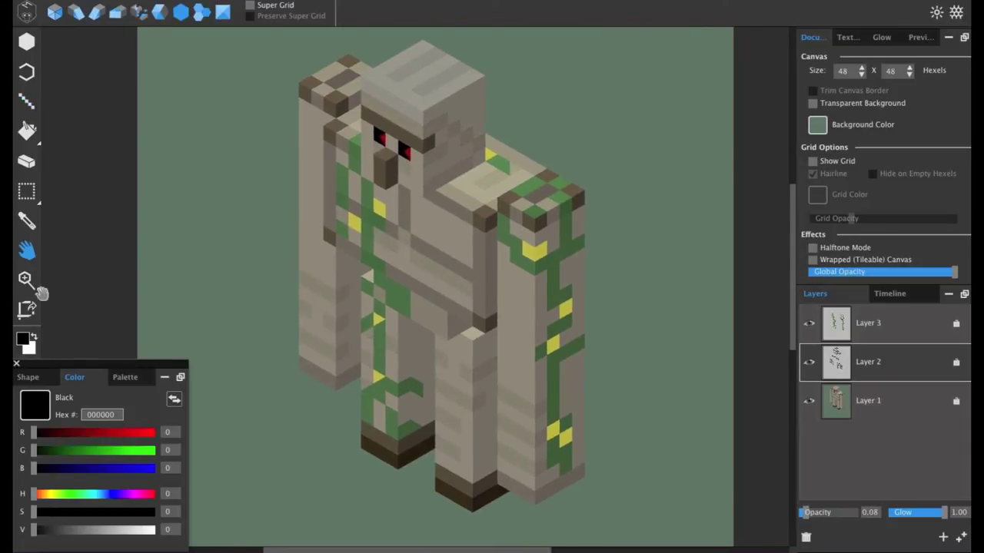